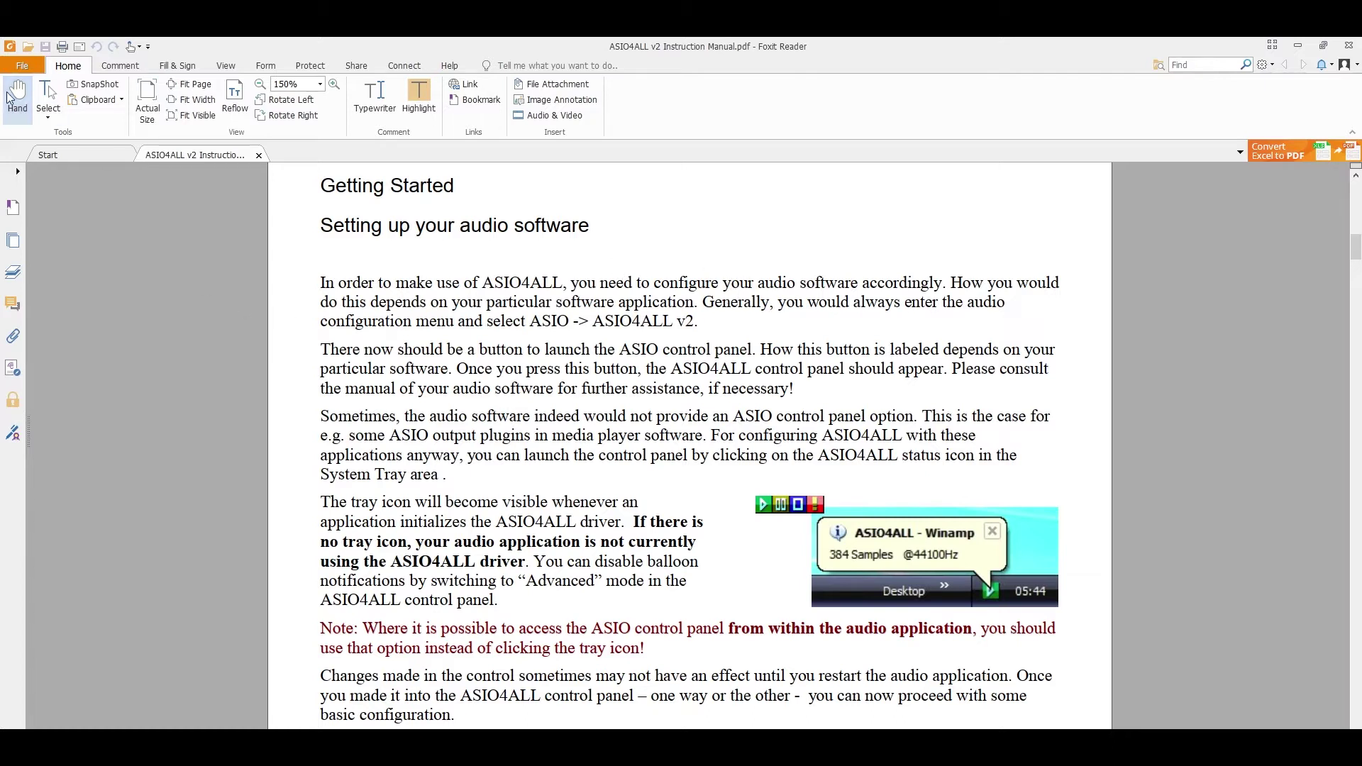
Step: In Accessibility preferences, replace document colours with a custom black page background and light grey text
left_click(23, 66)
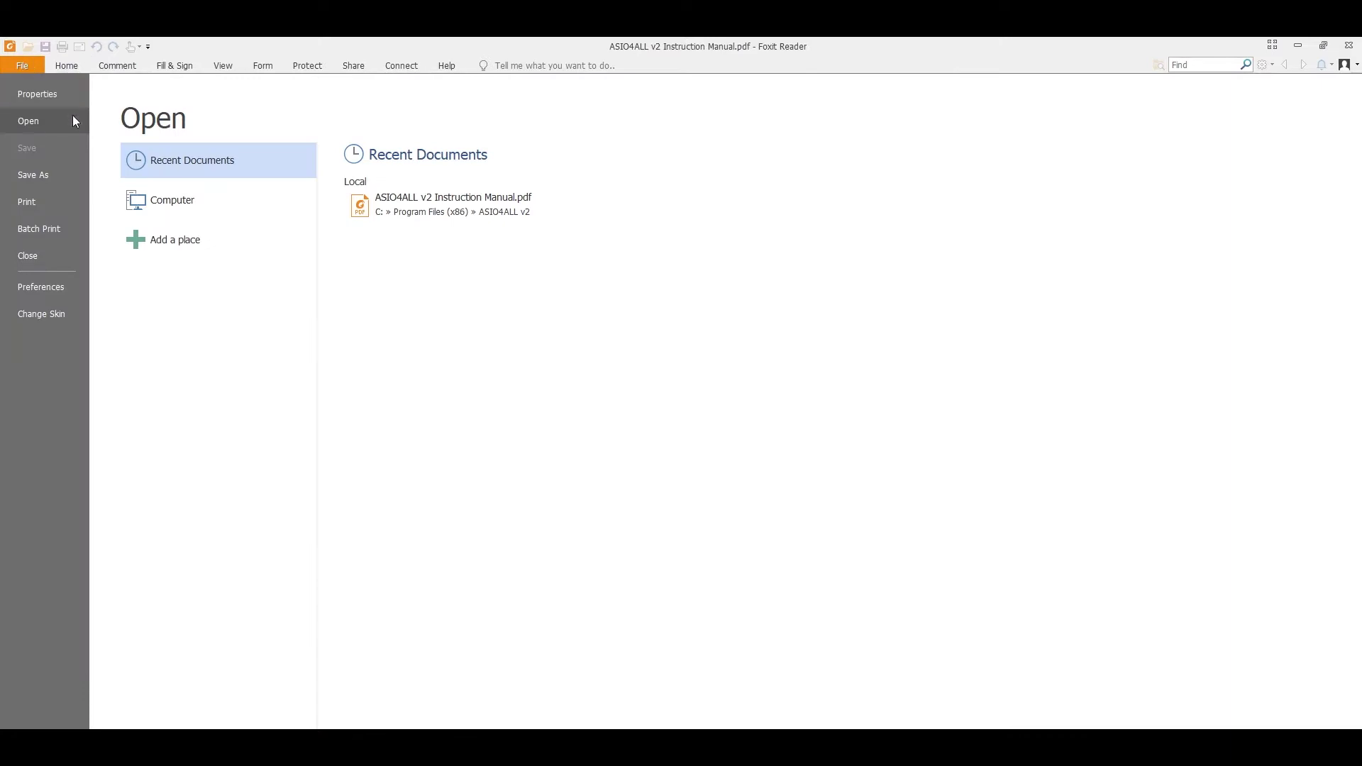
left_click(25, 285)
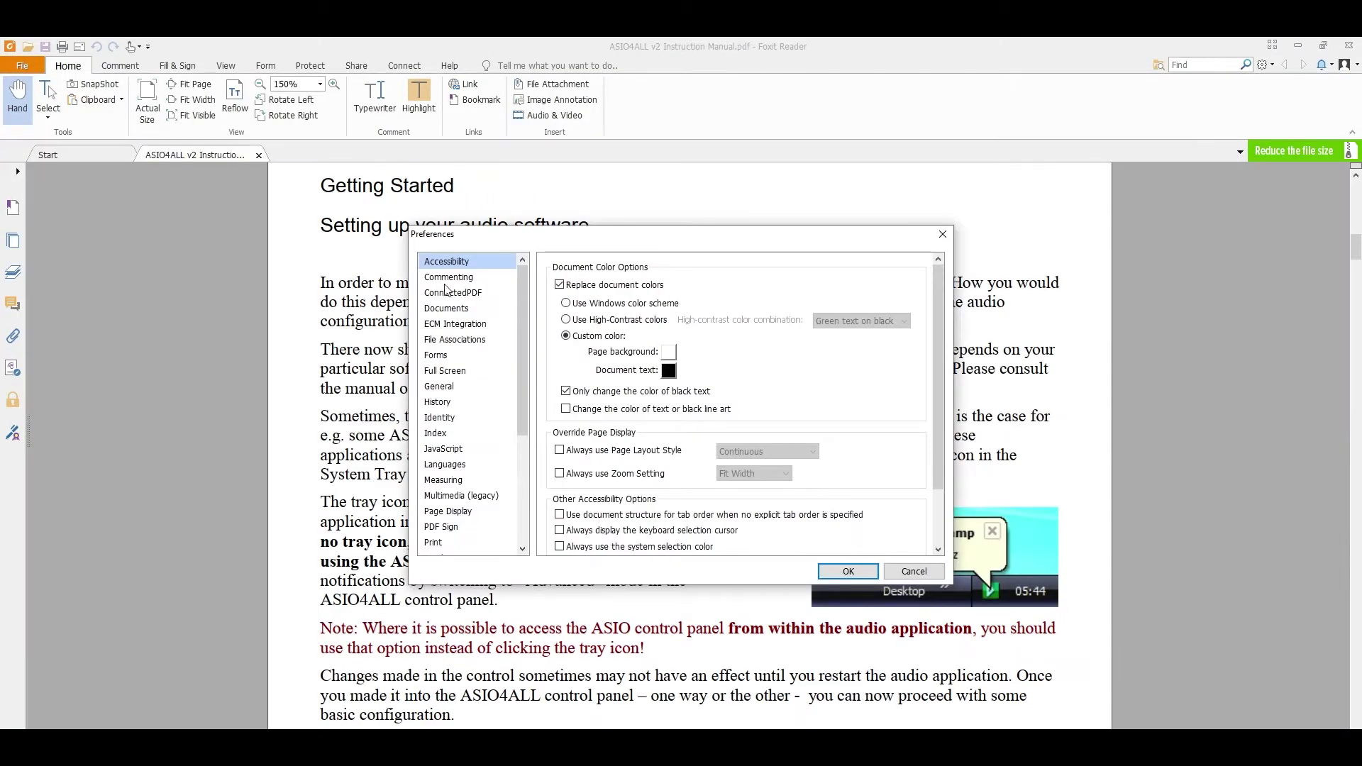
left_click(560, 285)
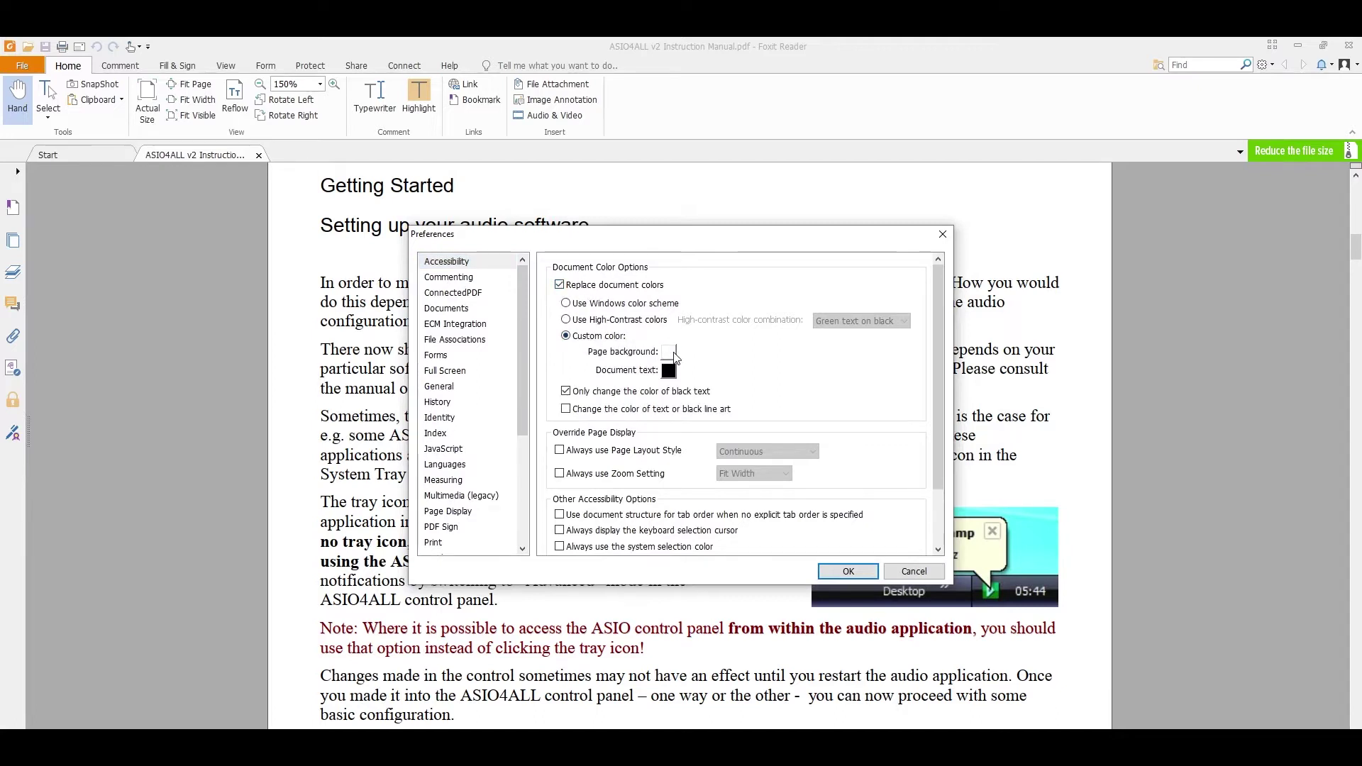
left_click(670, 352)
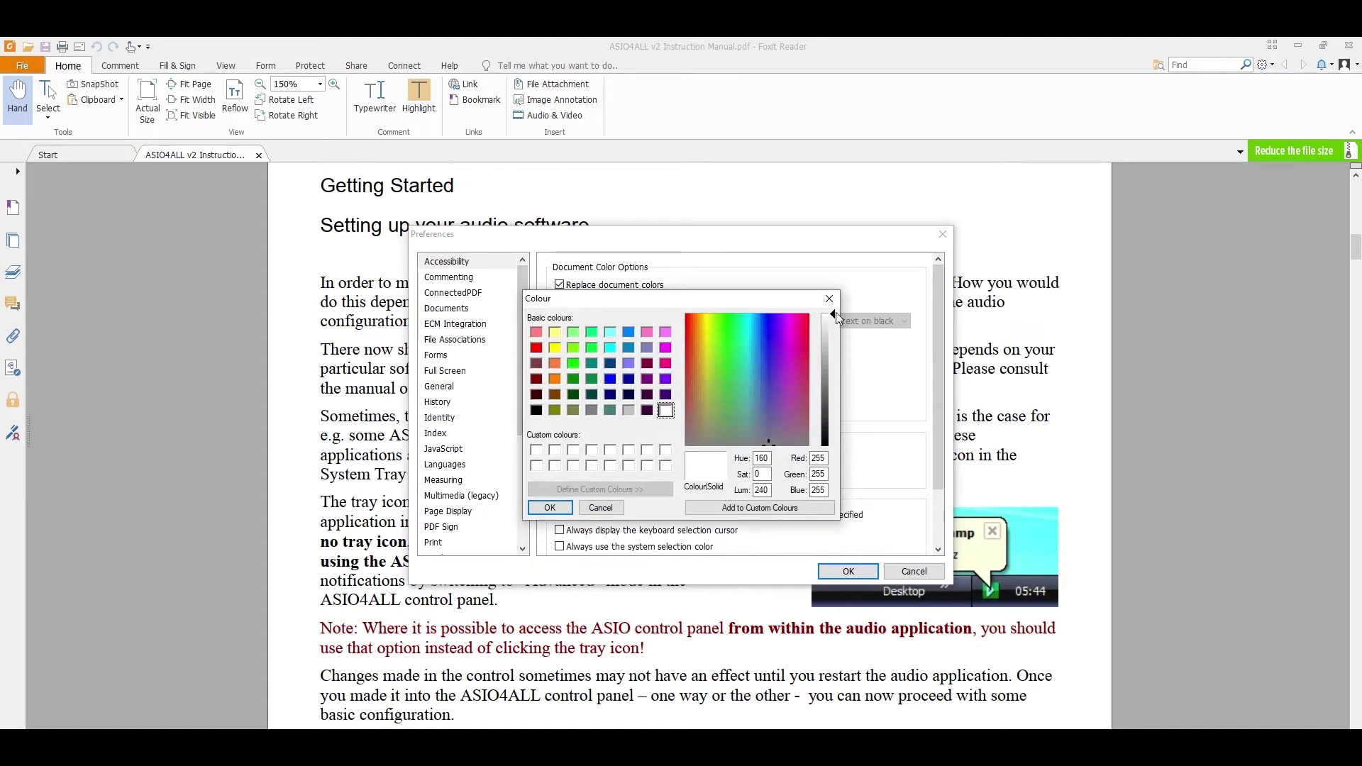
left_click_drag(831, 317, 831, 440)
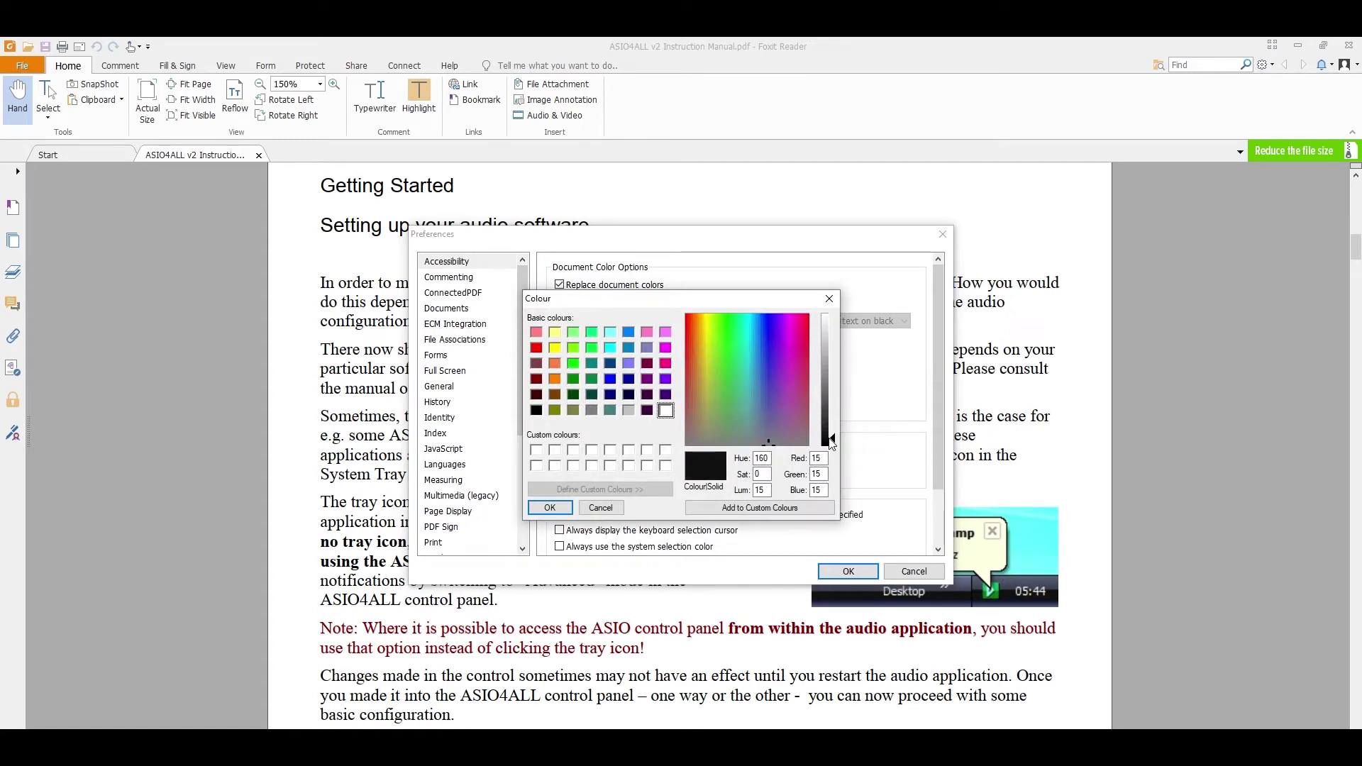
left_click(550, 507)
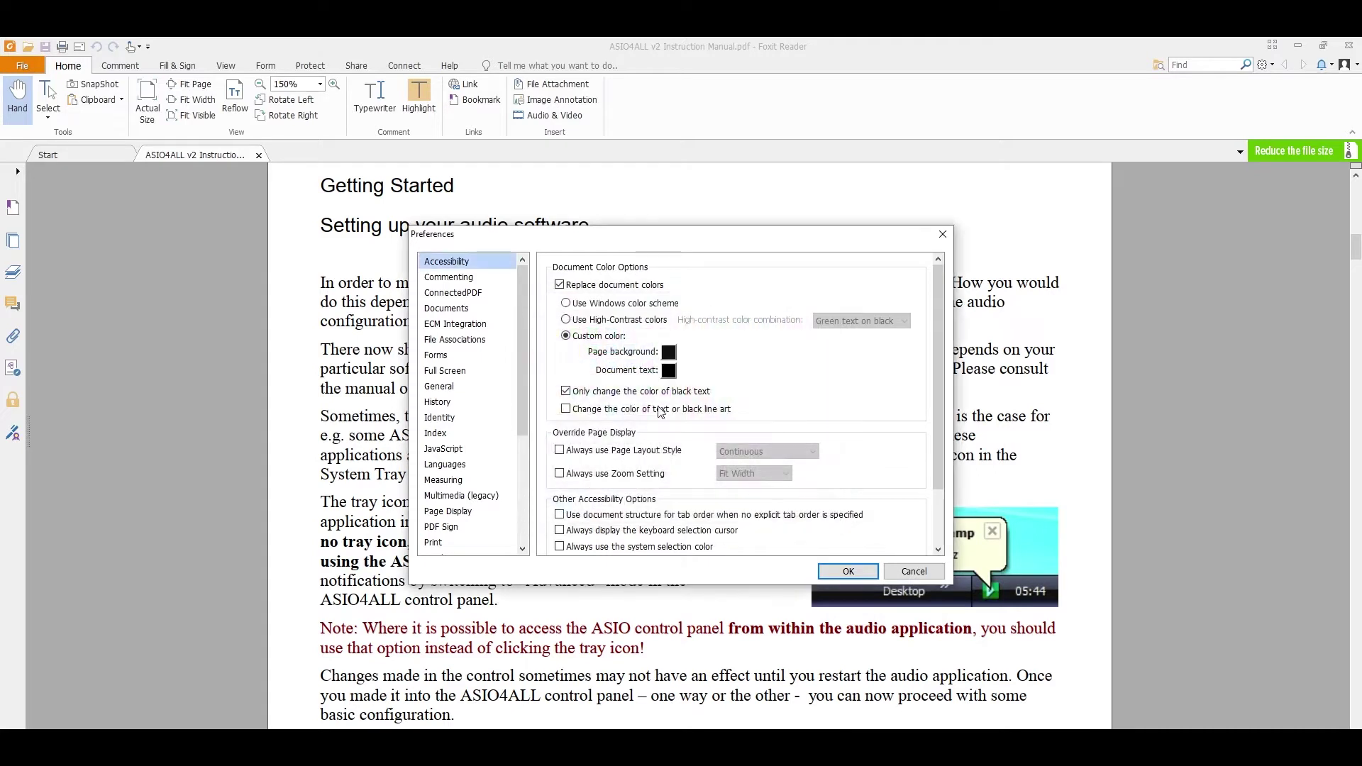
left_click(668, 371)
left_click_drag(832, 381, 831, 320)
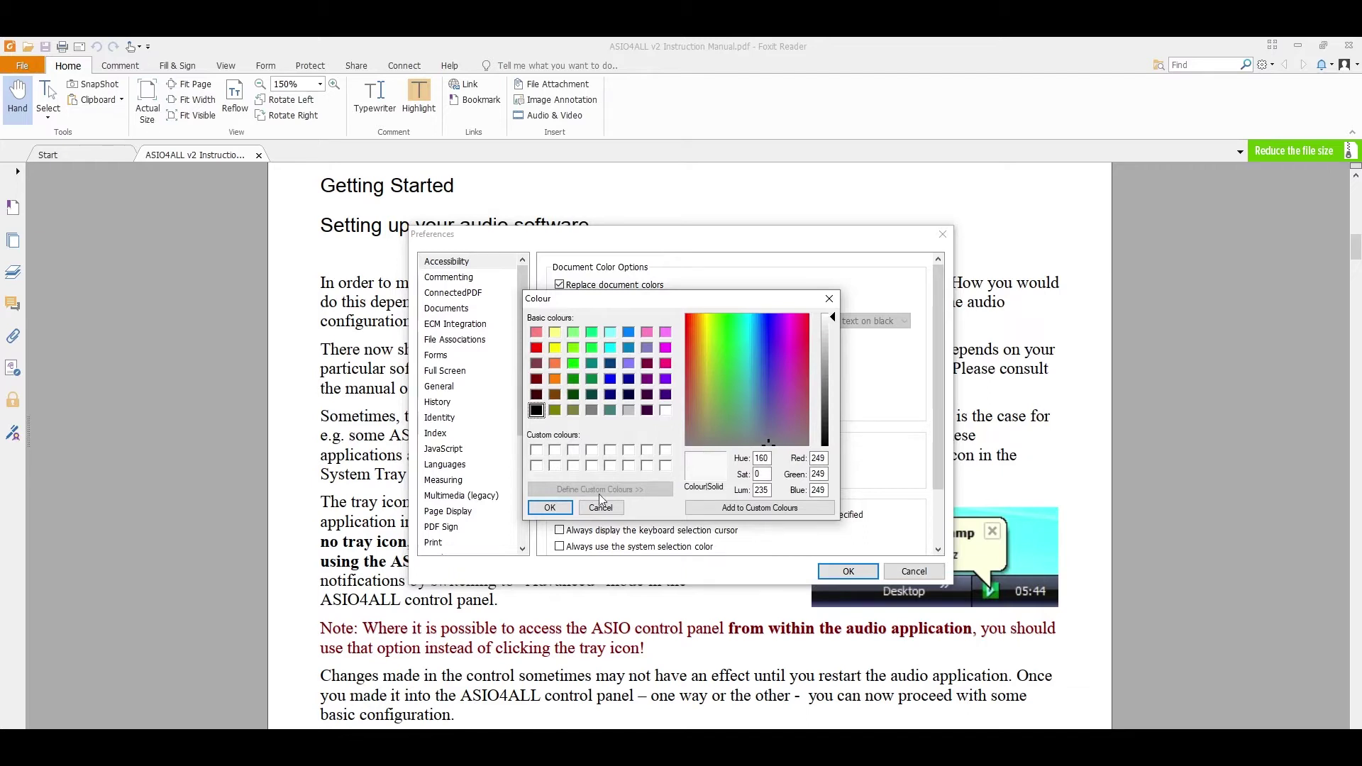
left_click(551, 508)
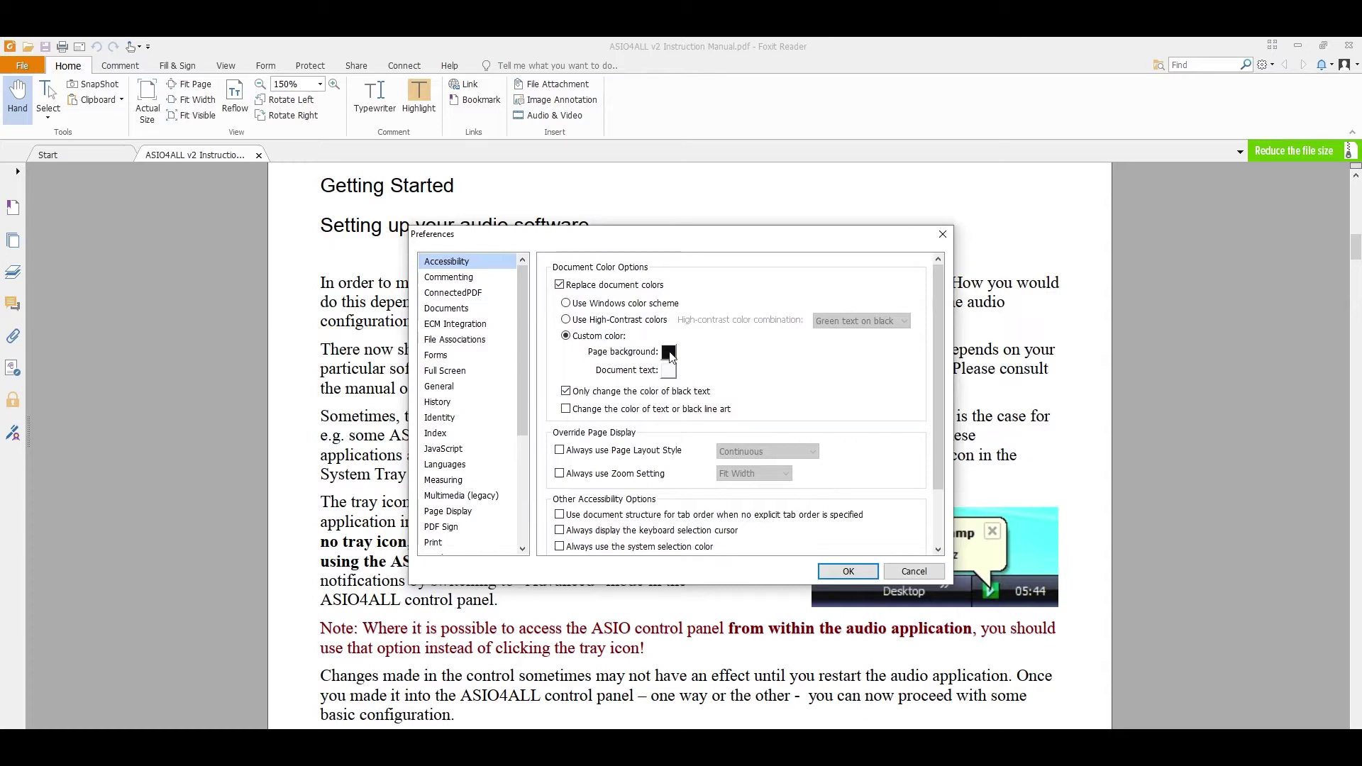
left_click(845, 568)
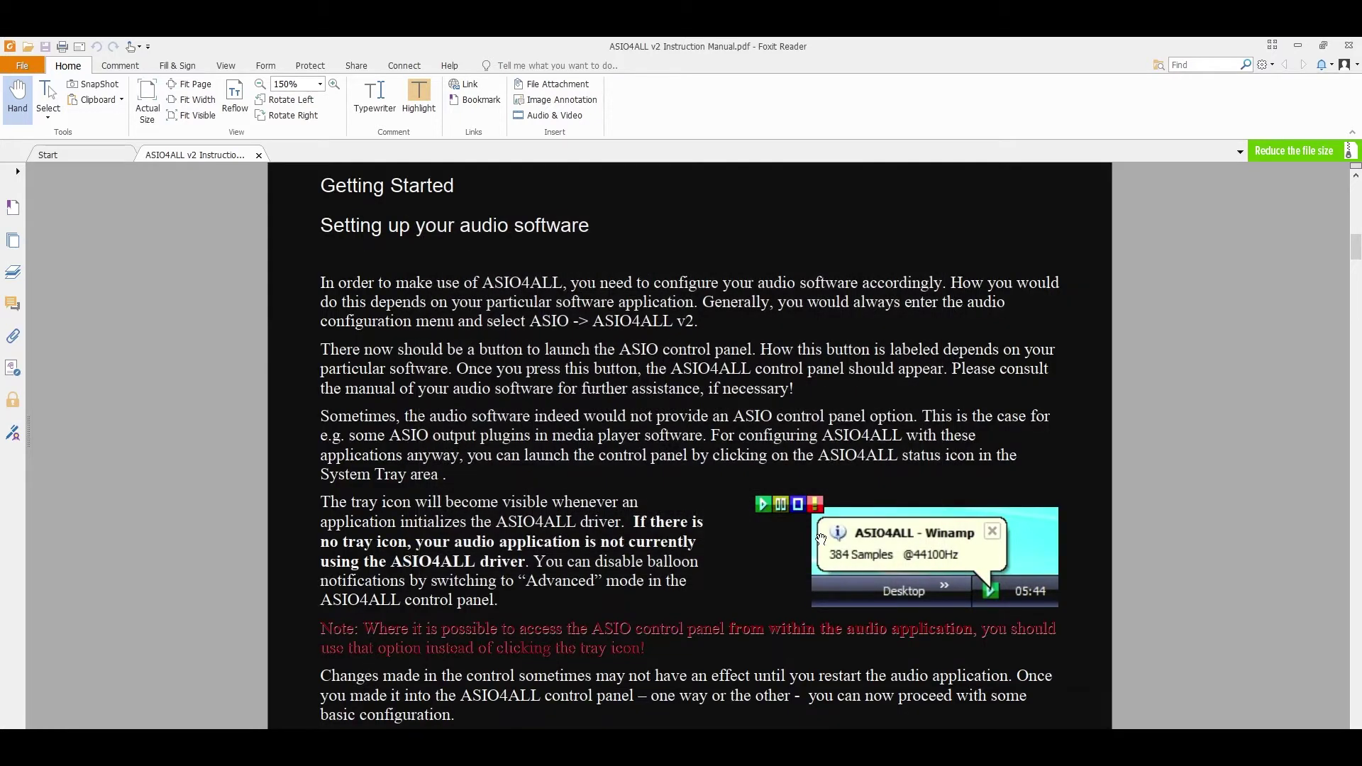
Step: Apply the Black interface skin from the File menu's Change Skin options
scroll(821, 540, "down", 15)
scroll(419, 322, "up", 12)
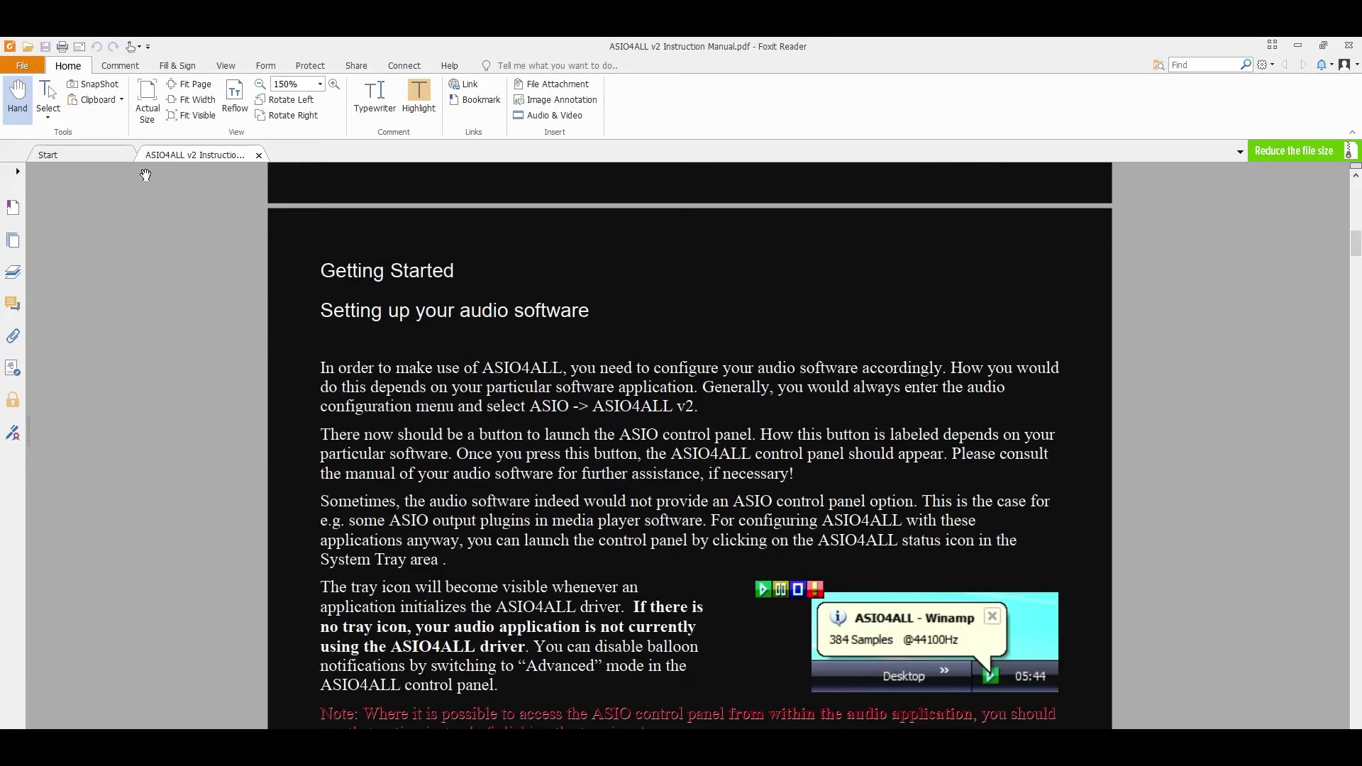
left_click(32, 65)
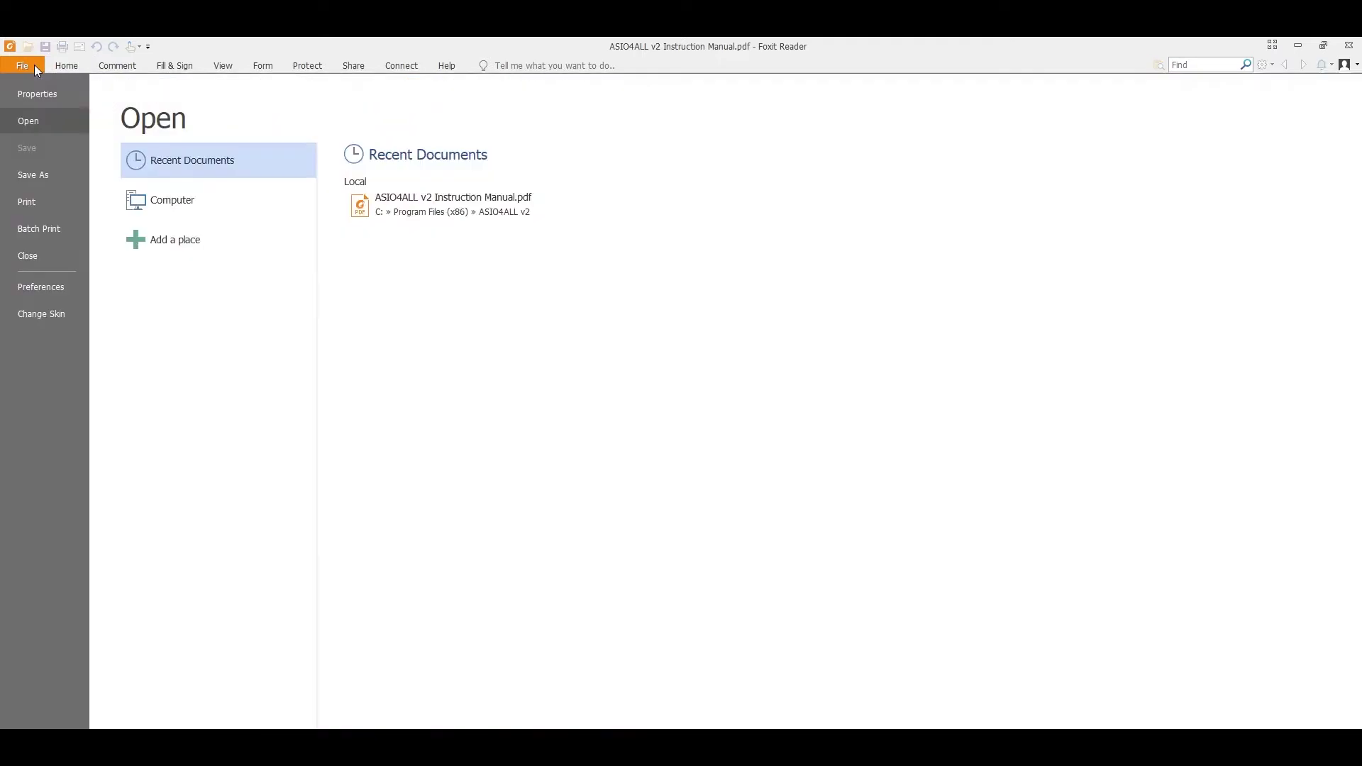
left_click(50, 313)
left_click(383, 204)
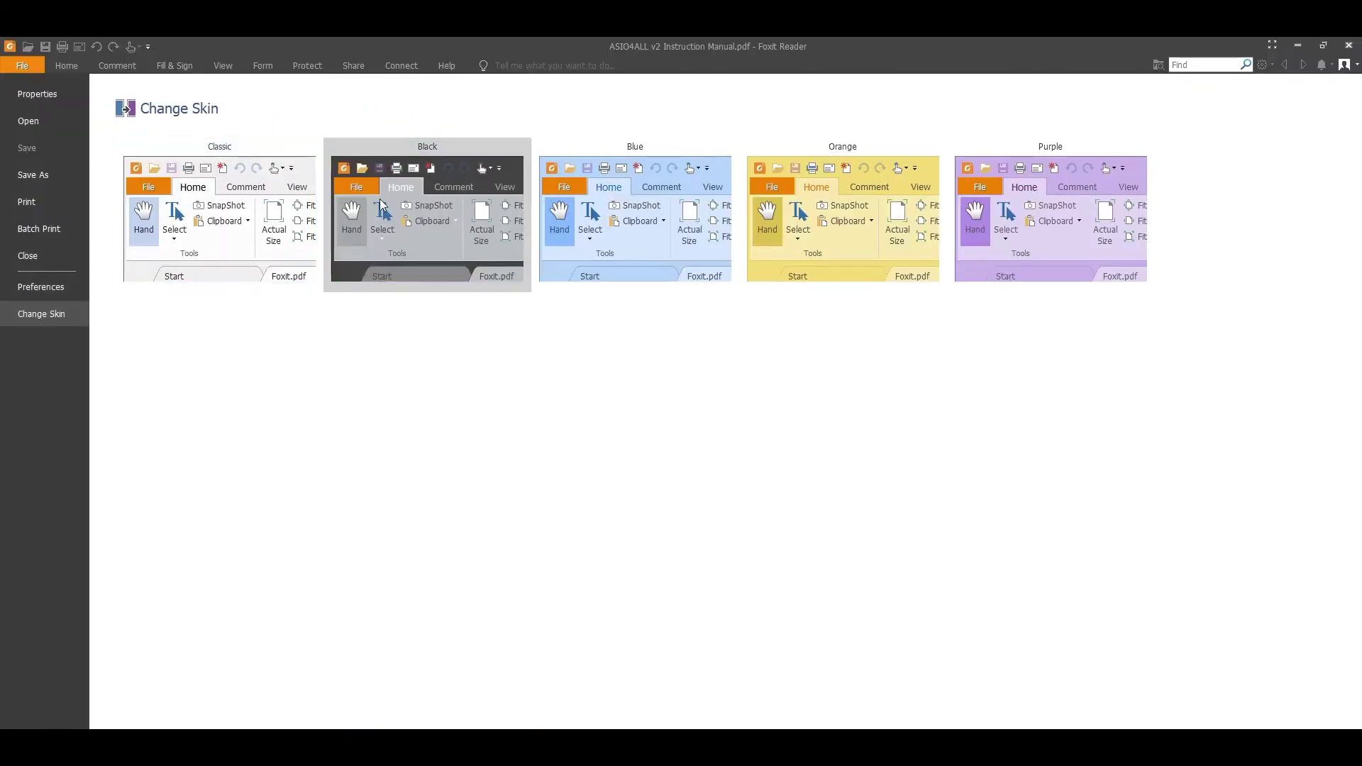
Step: Return to the Home view and scroll through the dark-mode manual
left_click(58, 65)
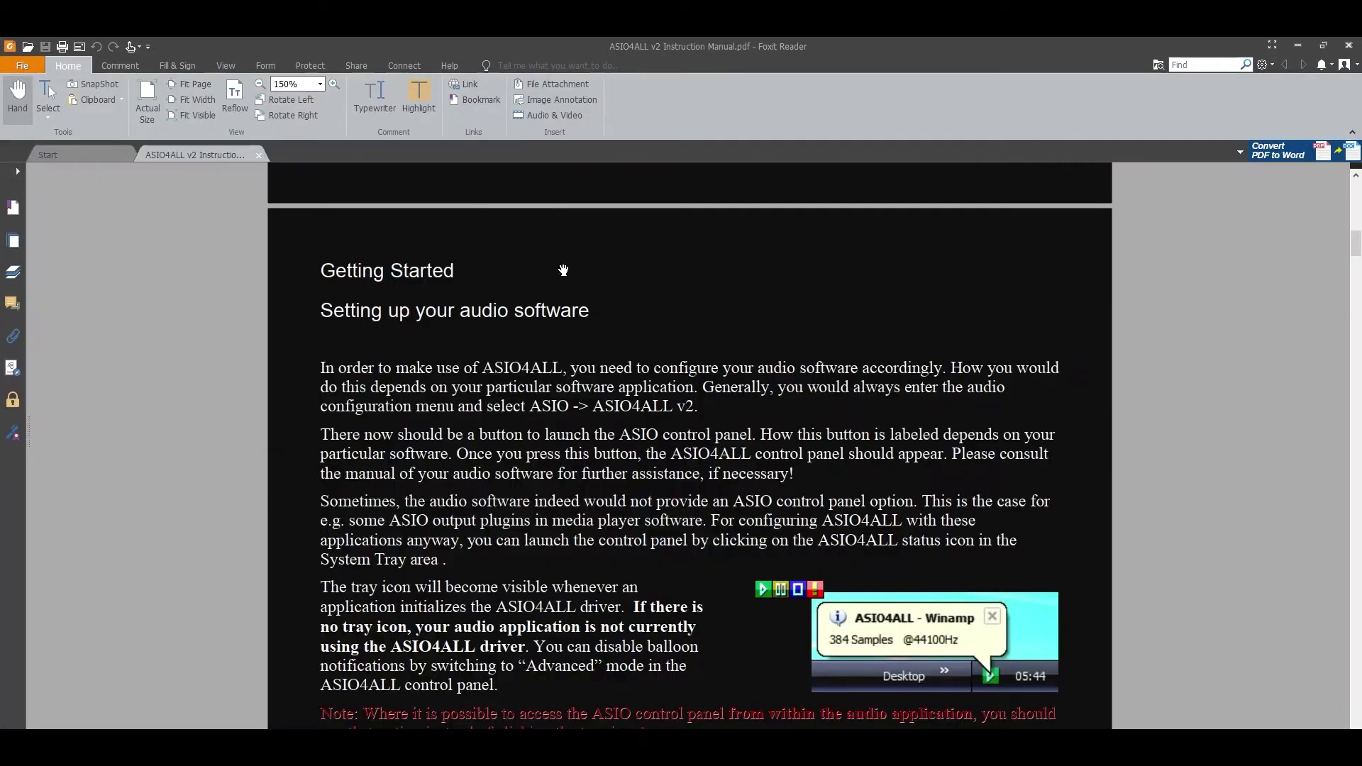
scroll(677, 410, "down", 3)
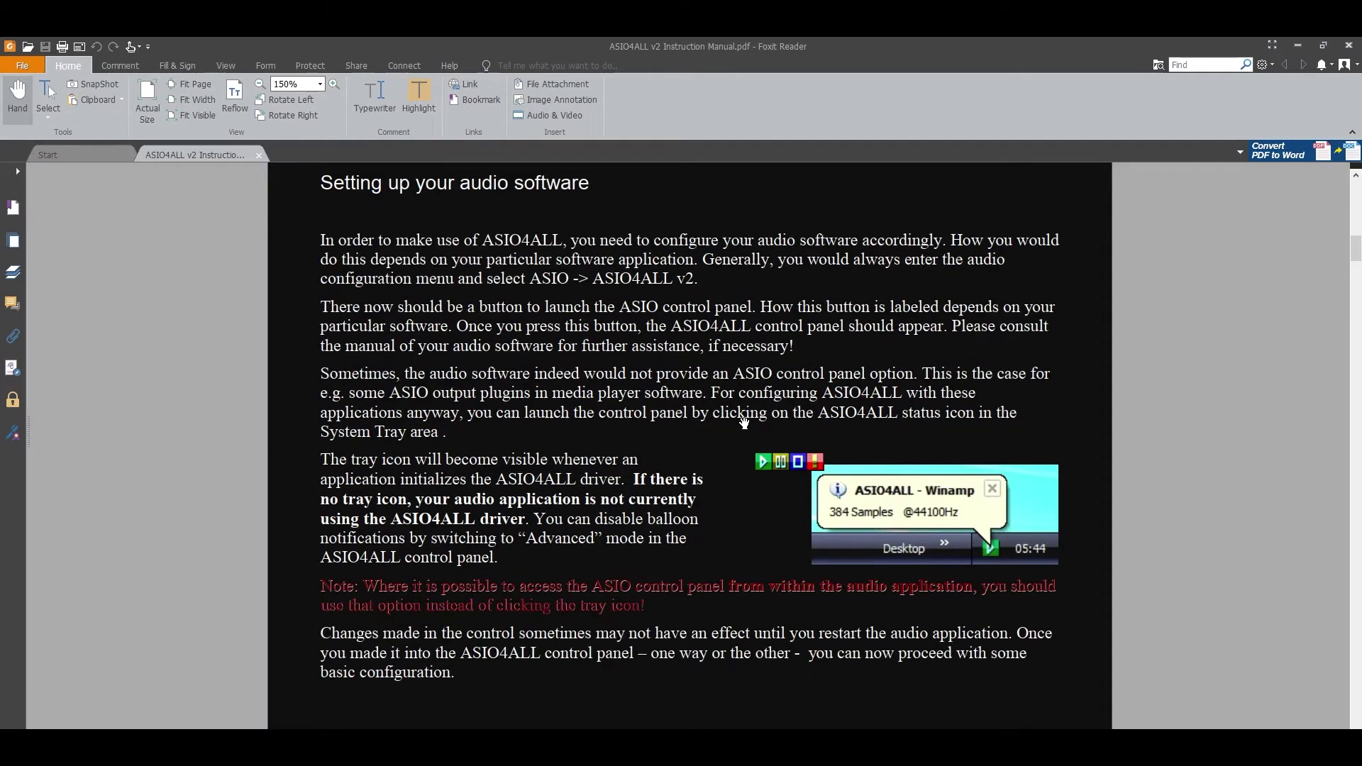
scroll(787, 478, "down", 2)
scroll(672, 461, "down", 1)
scroll(397, 397, "up", 10)
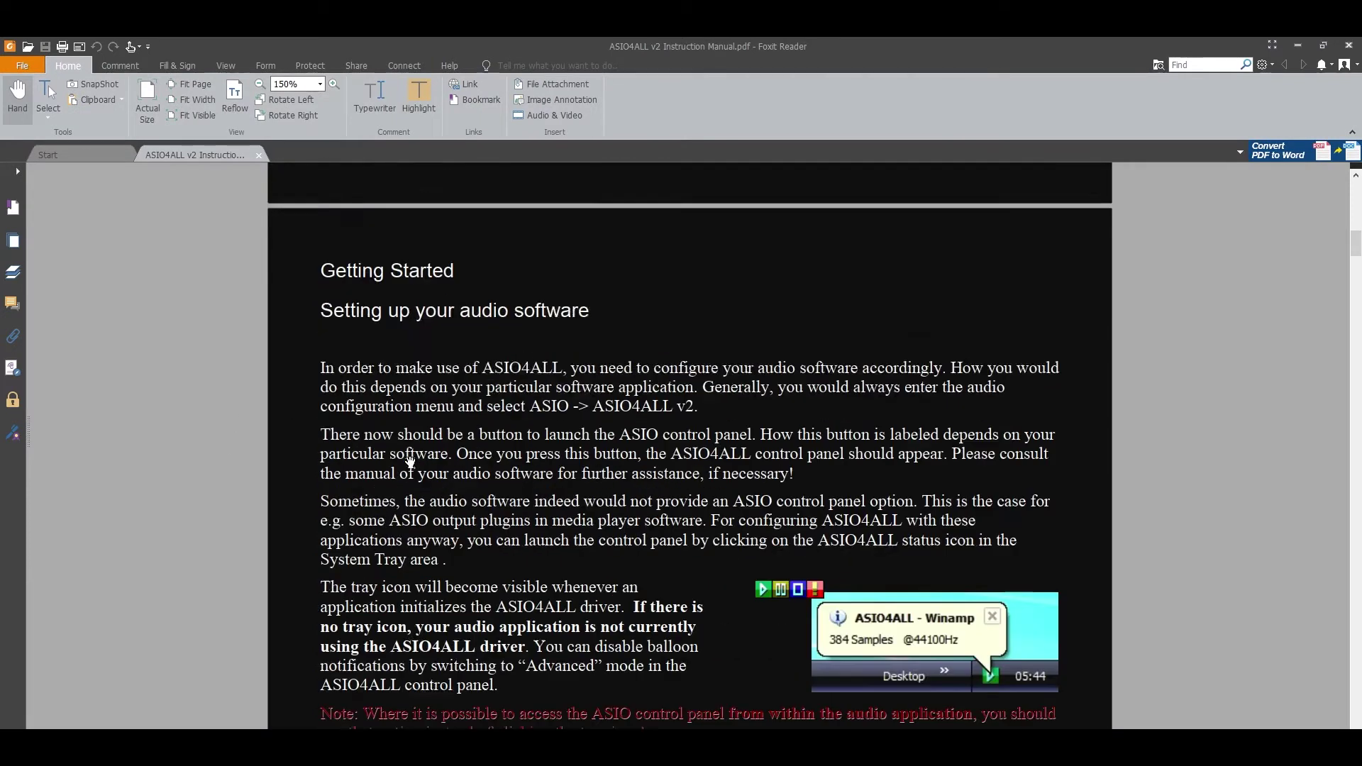
scroll(639, 457, "down", 1)
scroll(489, 451, "up", 1)
scroll(461, 490, "up", 4)
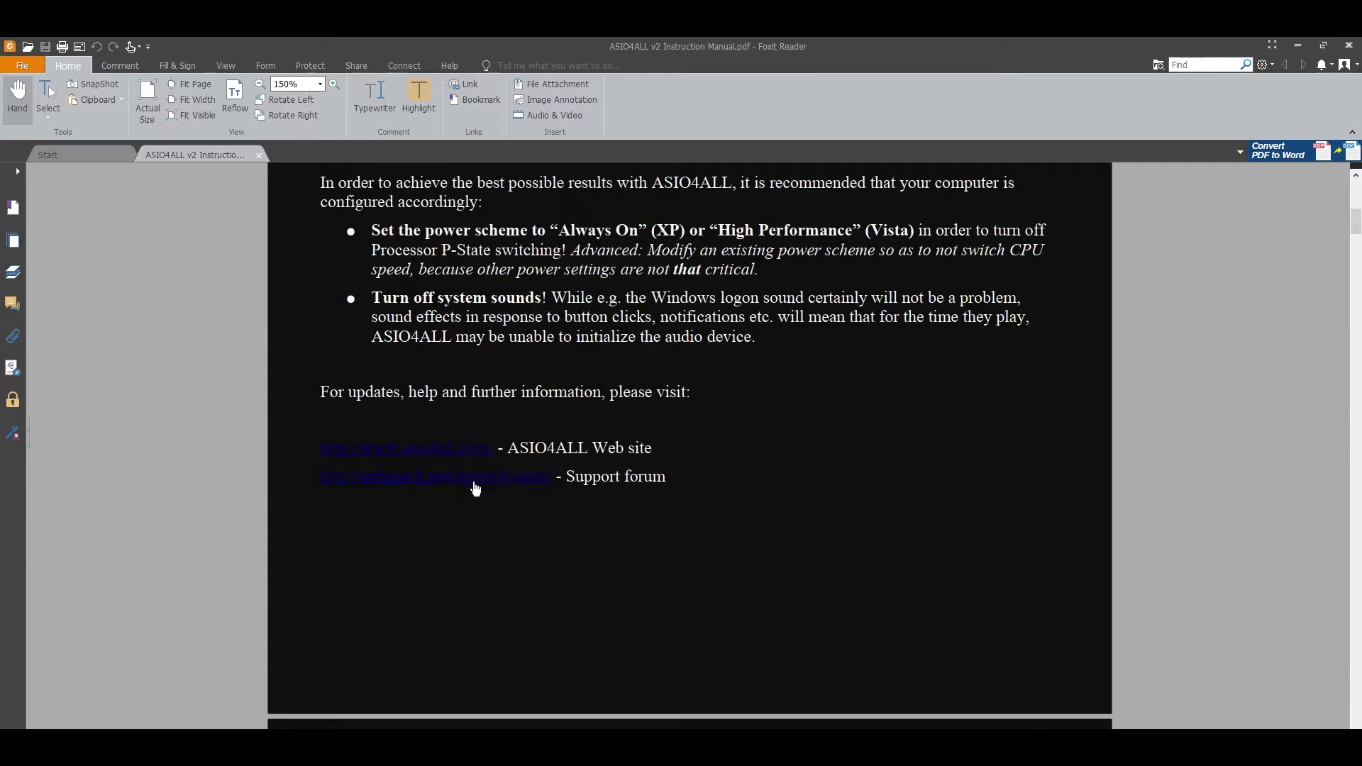
scroll(408, 391, "down", 3)
scroll(408, 391, "down", 12)
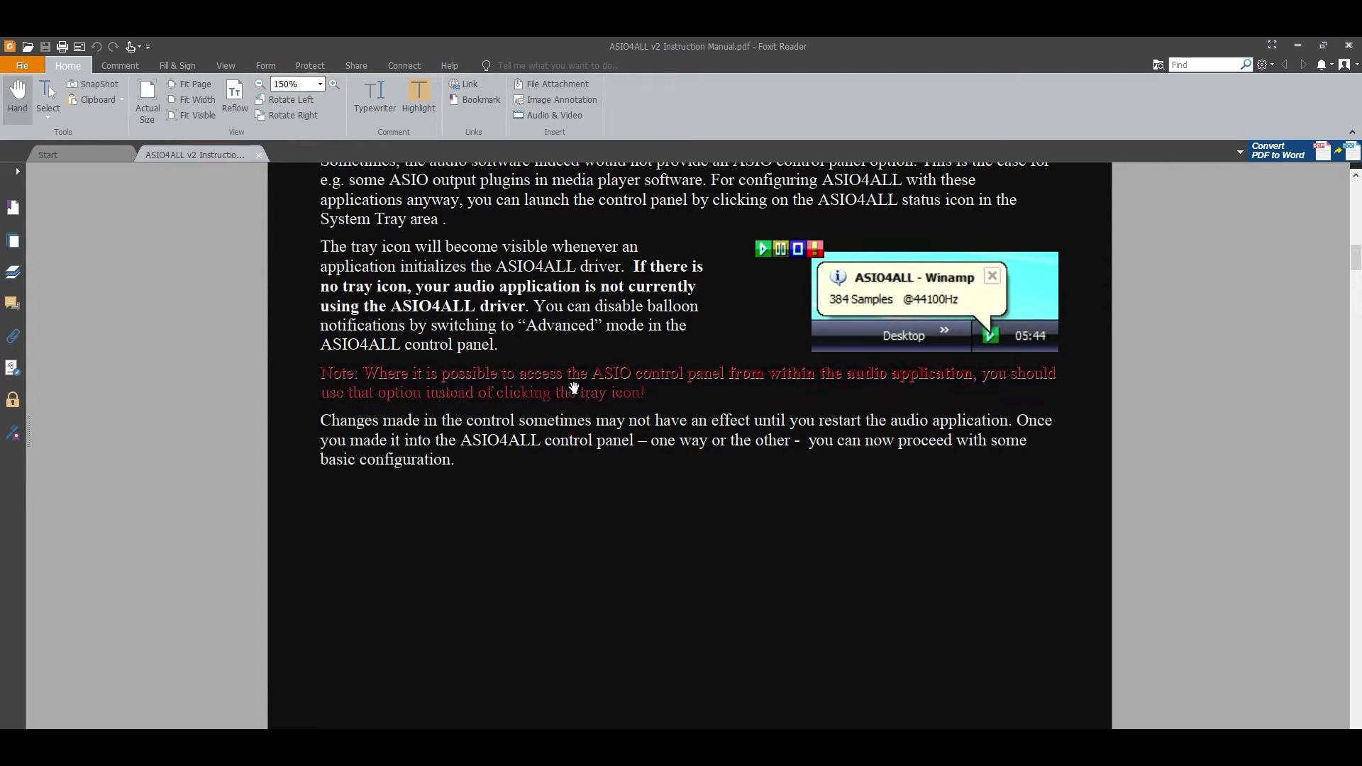
scroll(612, 397, "down", 5)
scroll(612, 397, "down", 20)
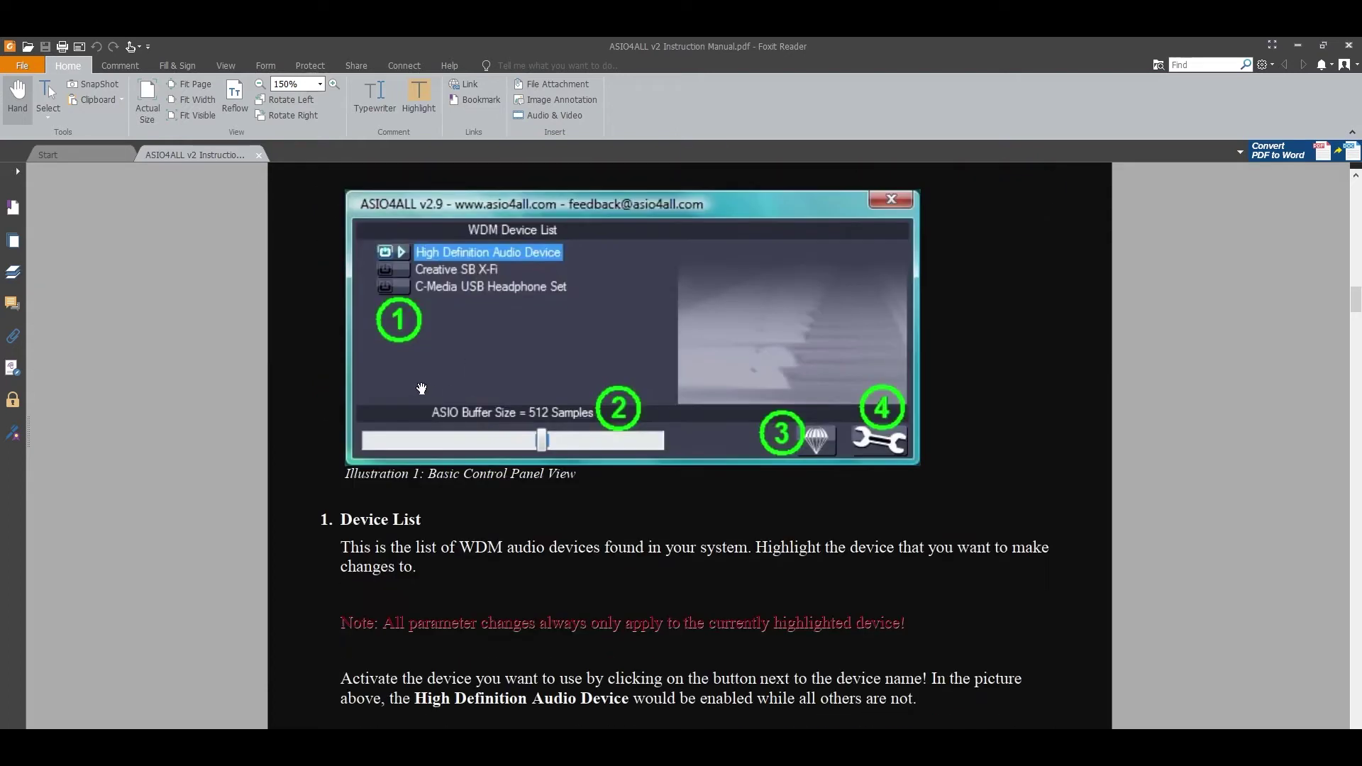
scroll(631, 479, "down", 20)
scroll(608, 474, "up", 16)
scroll(580, 462, "up", 20)
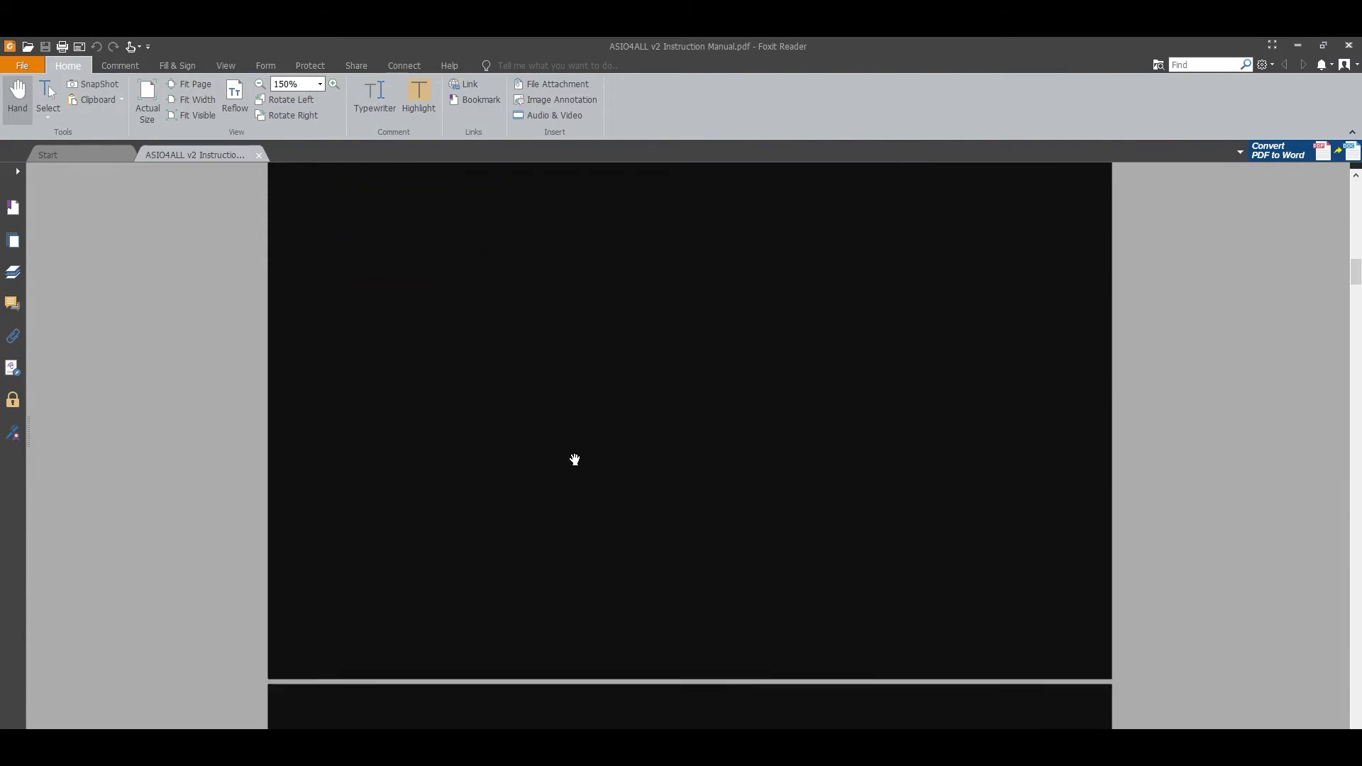
scroll(573, 459, "down", 5)
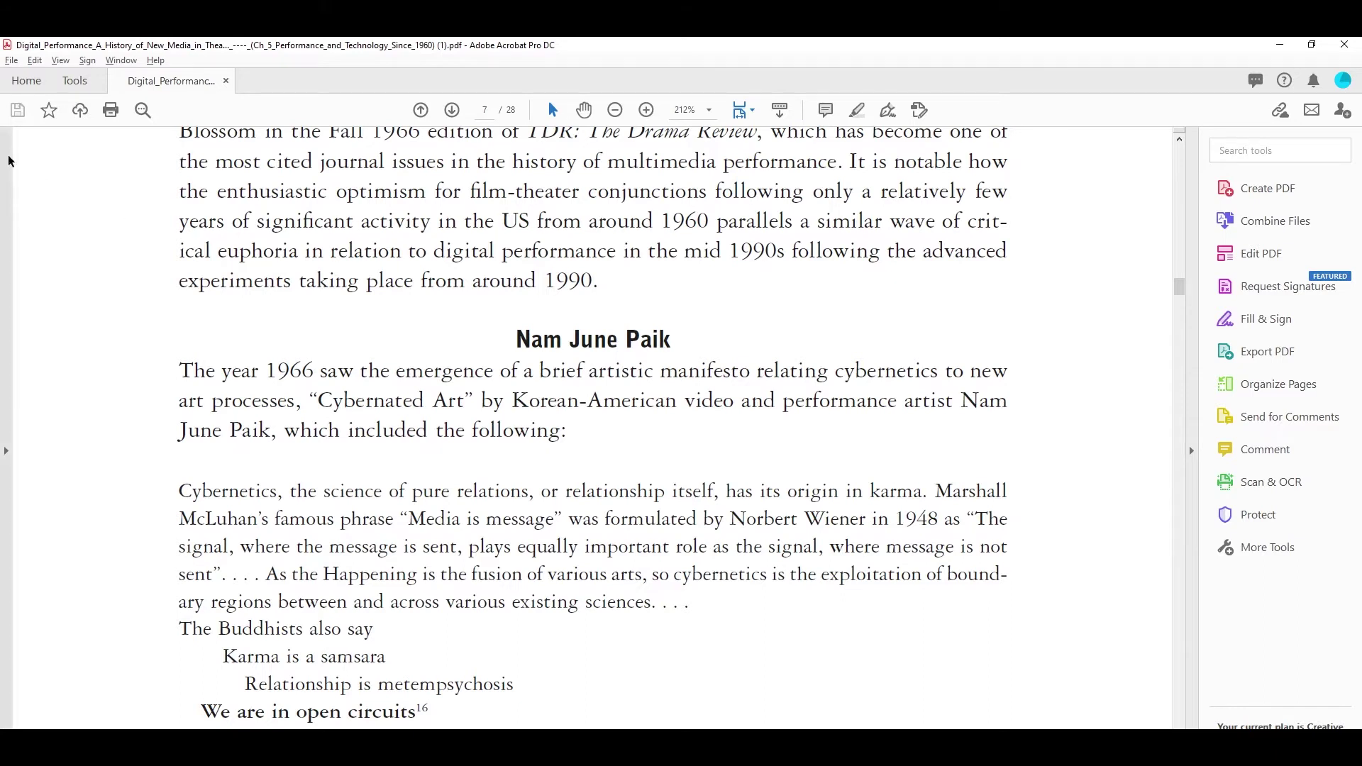
Step: In Acrobat's Accessibility preferences, enable Replace Document Colors with a near-black page background
left_click(35, 61)
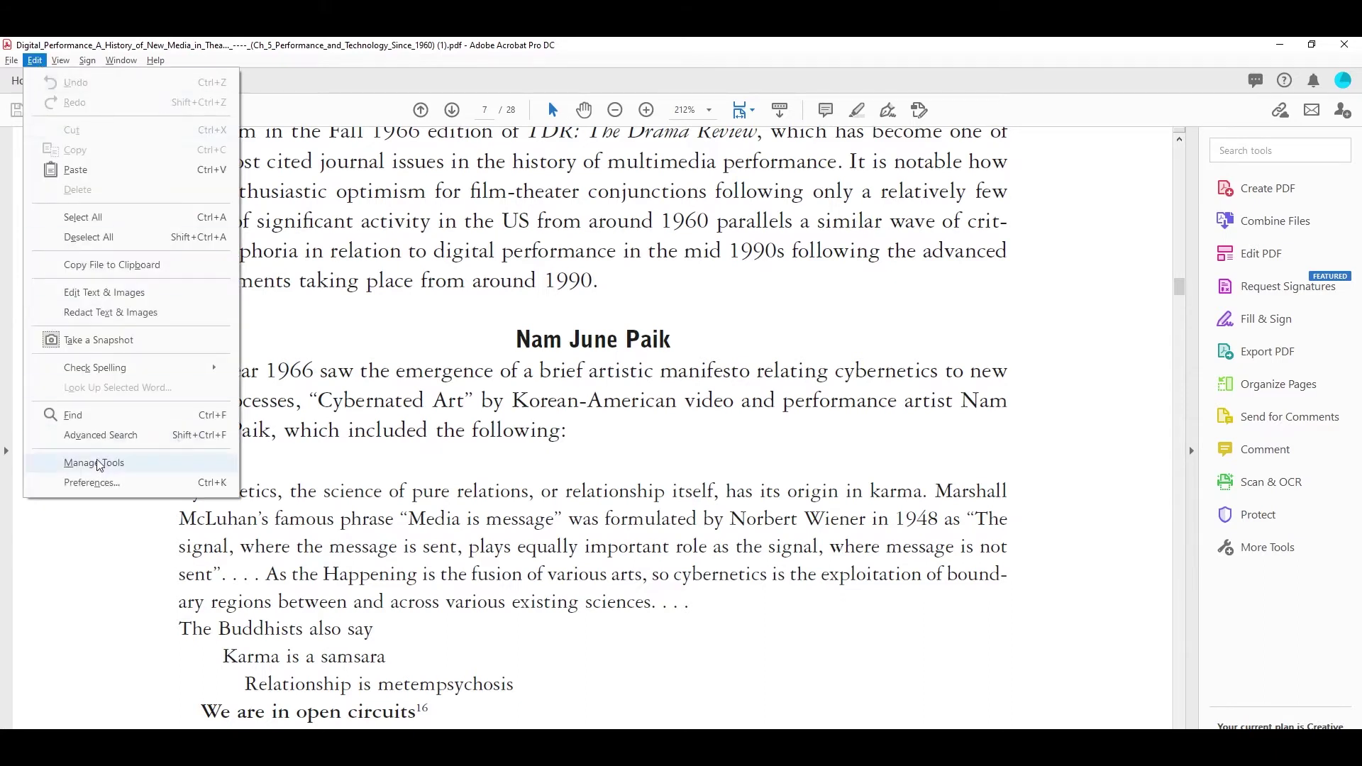
left_click(93, 483)
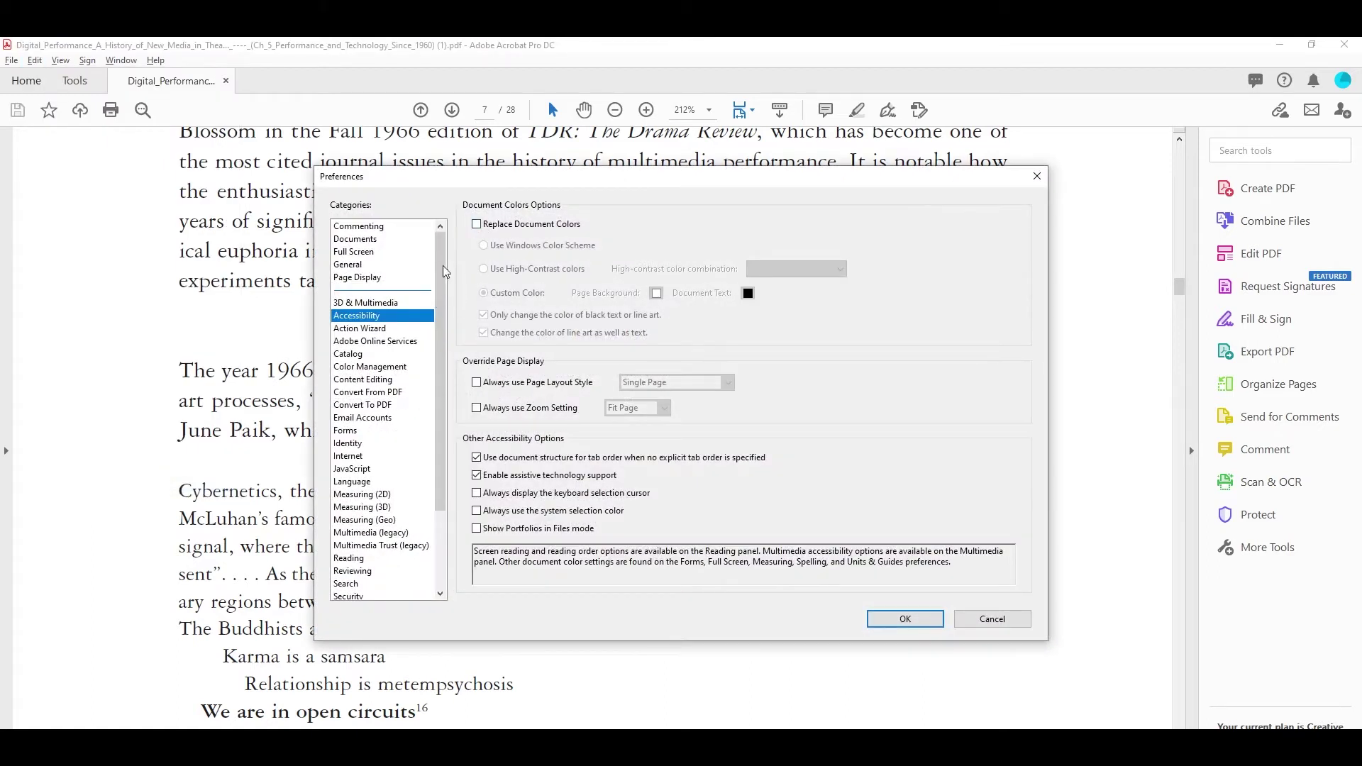
left_click(490, 229)
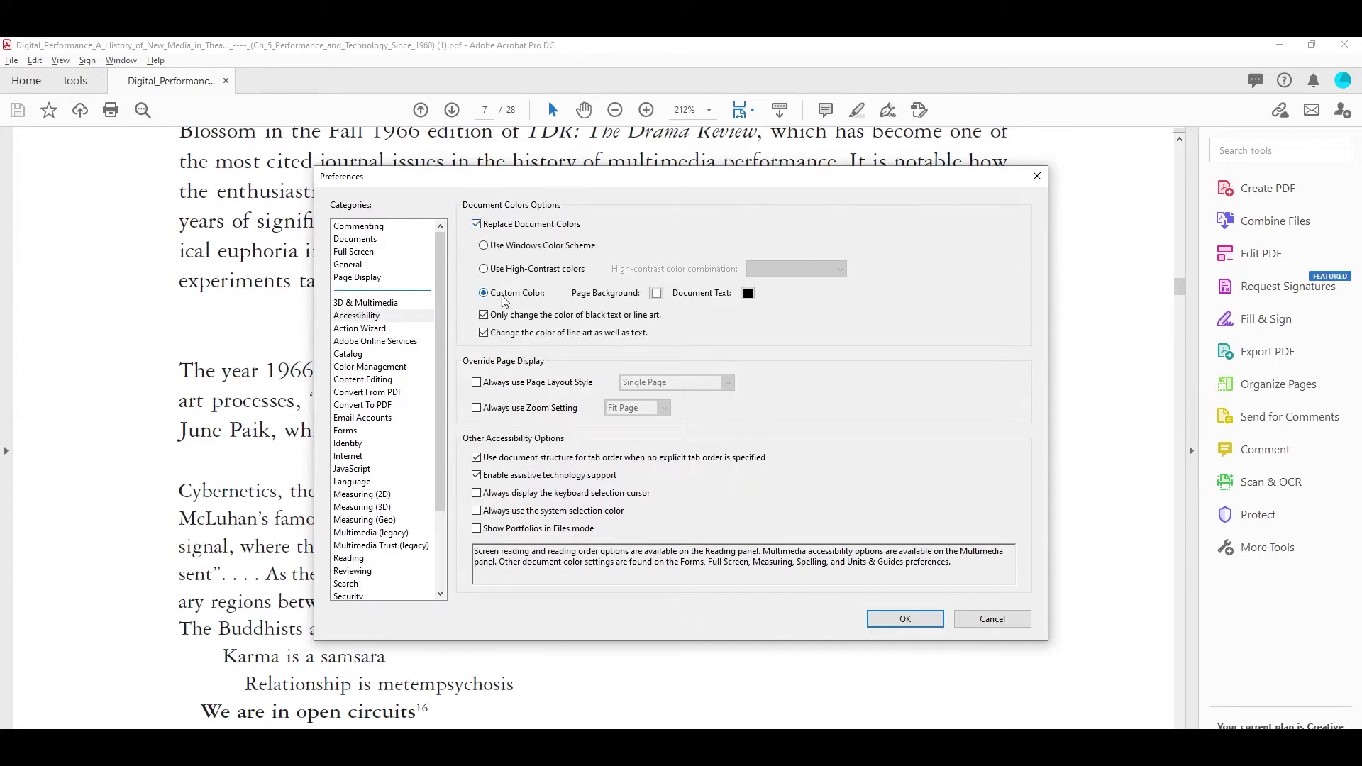
left_click(656, 294)
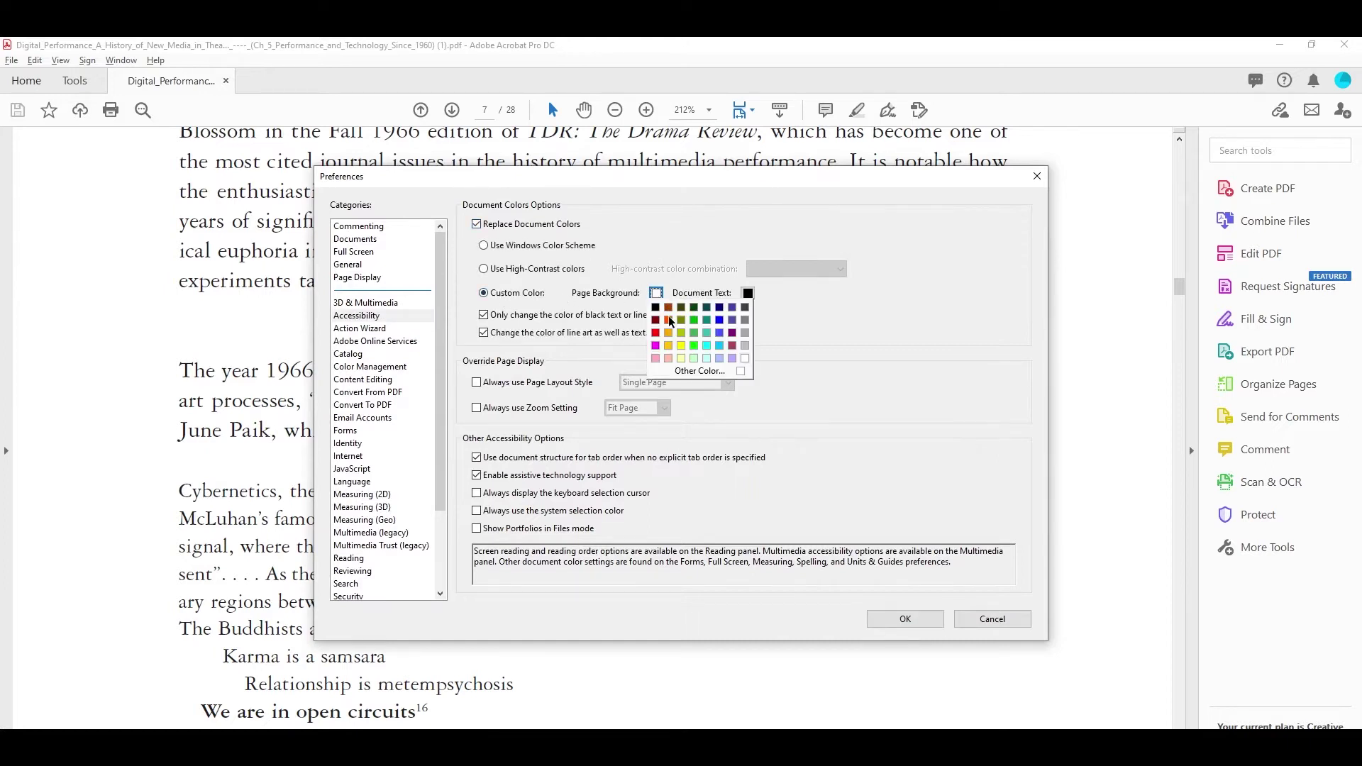
left_click(697, 371)
left_click_drag(643, 222, 640, 339)
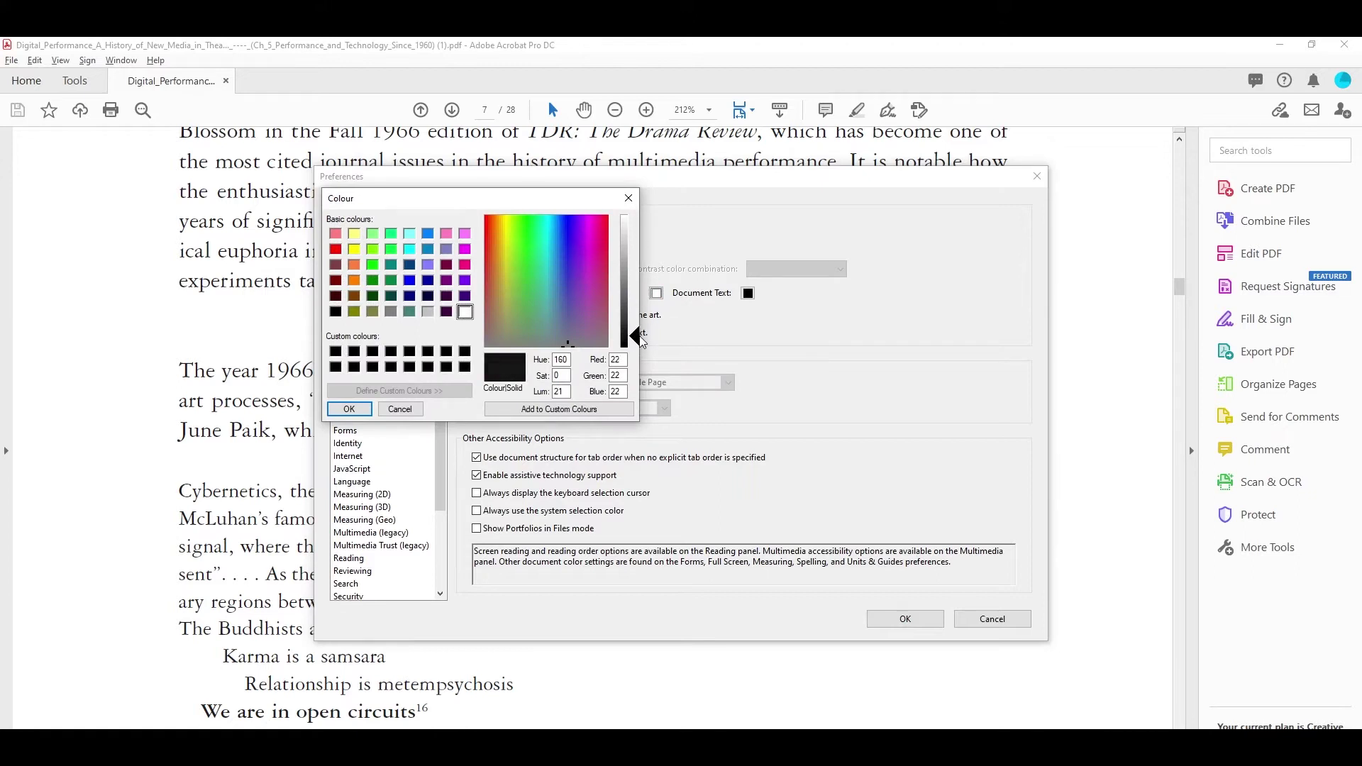
left_click(350, 410)
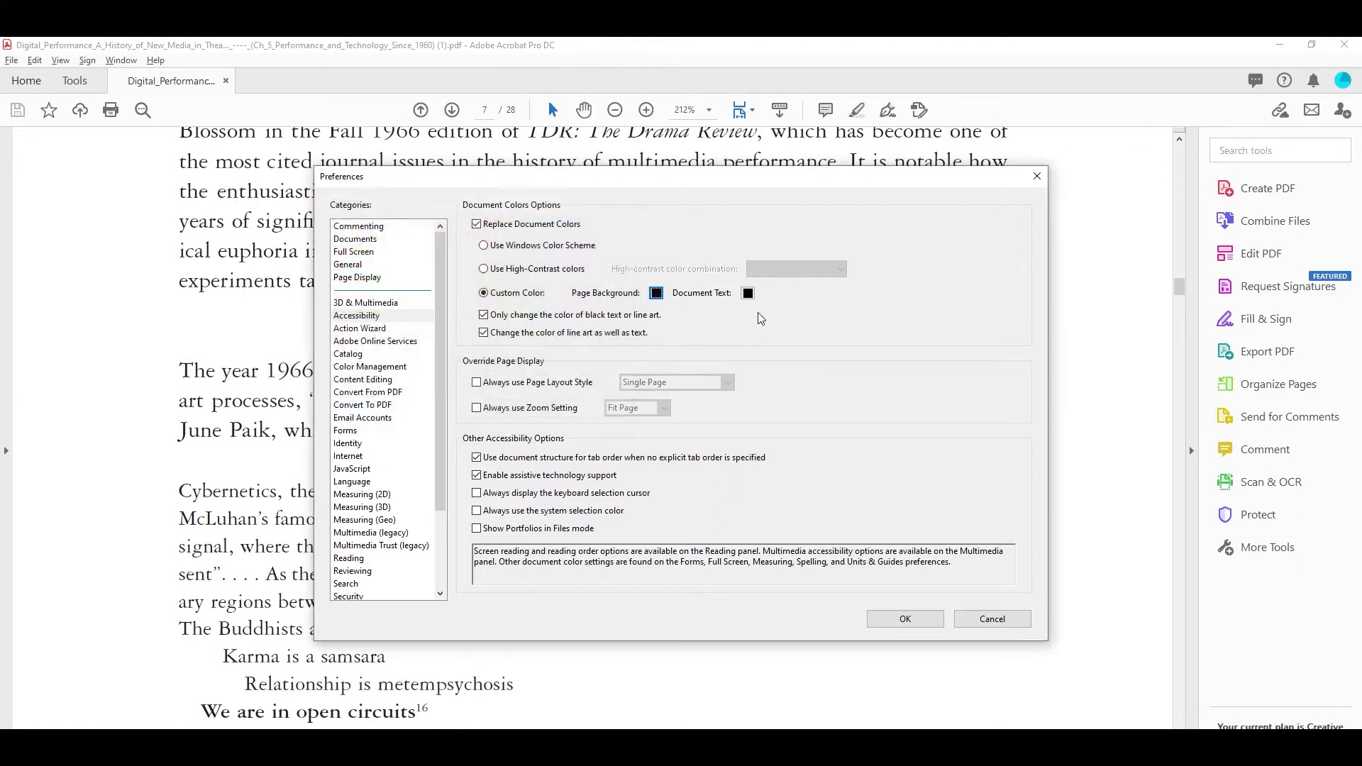
Step: Set the document text colour to light grey and apply the preferences
left_click(748, 293)
left_click(802, 371)
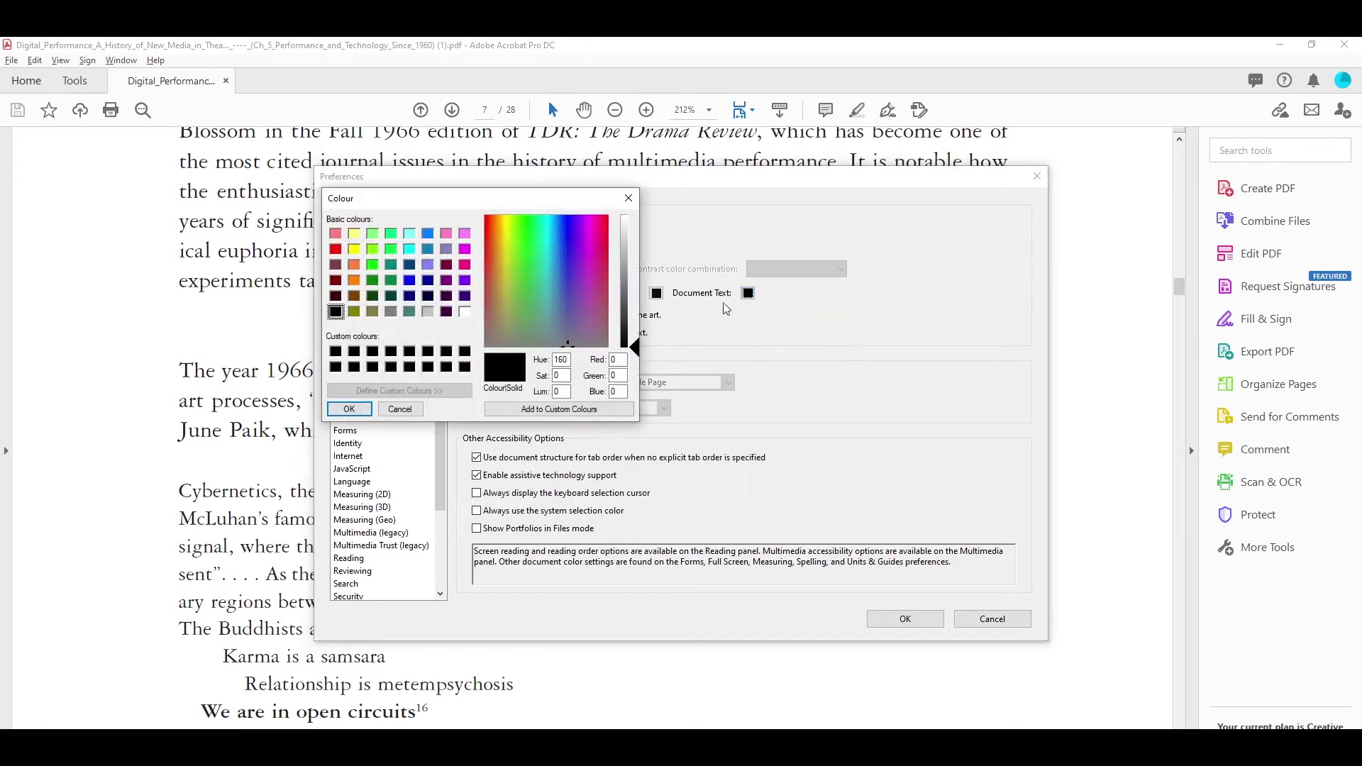
left_click_drag(635, 347, 634, 226)
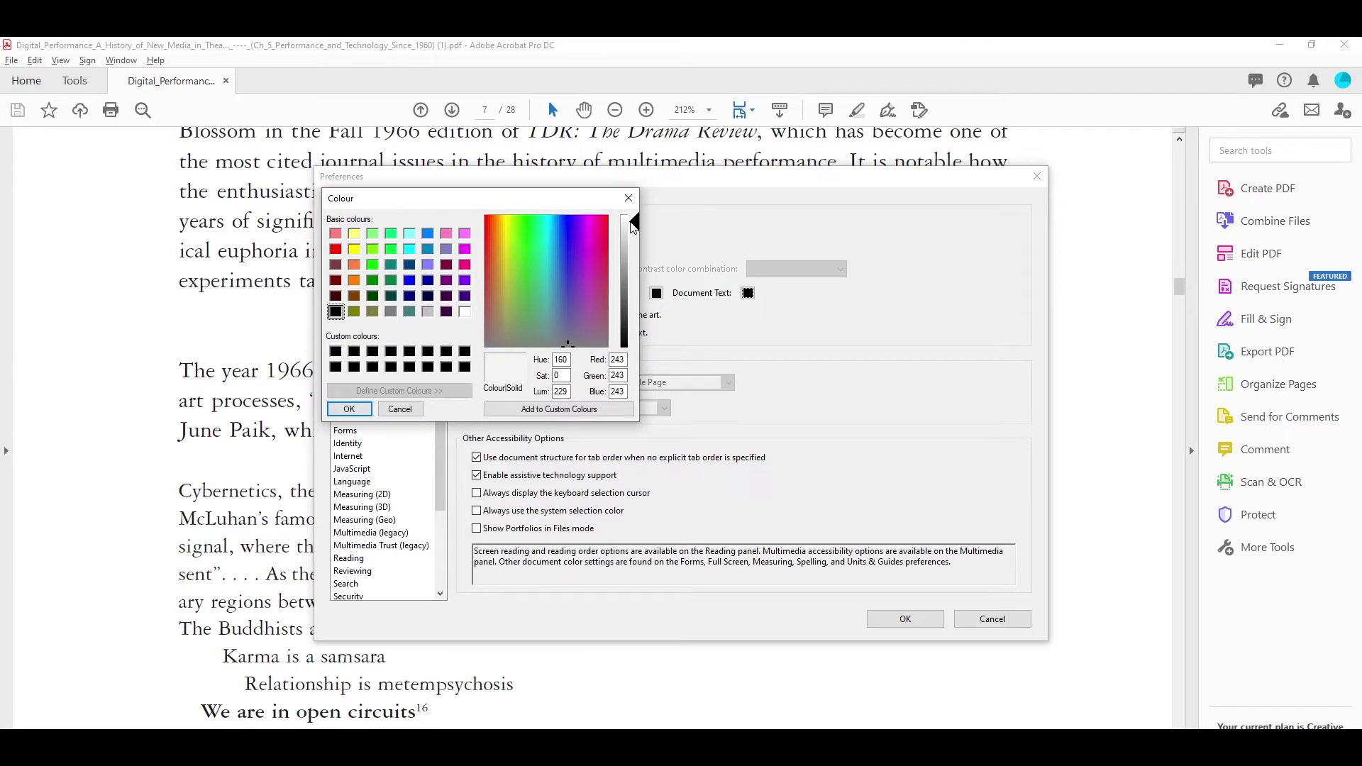
left_click_drag(634, 225, 635, 227)
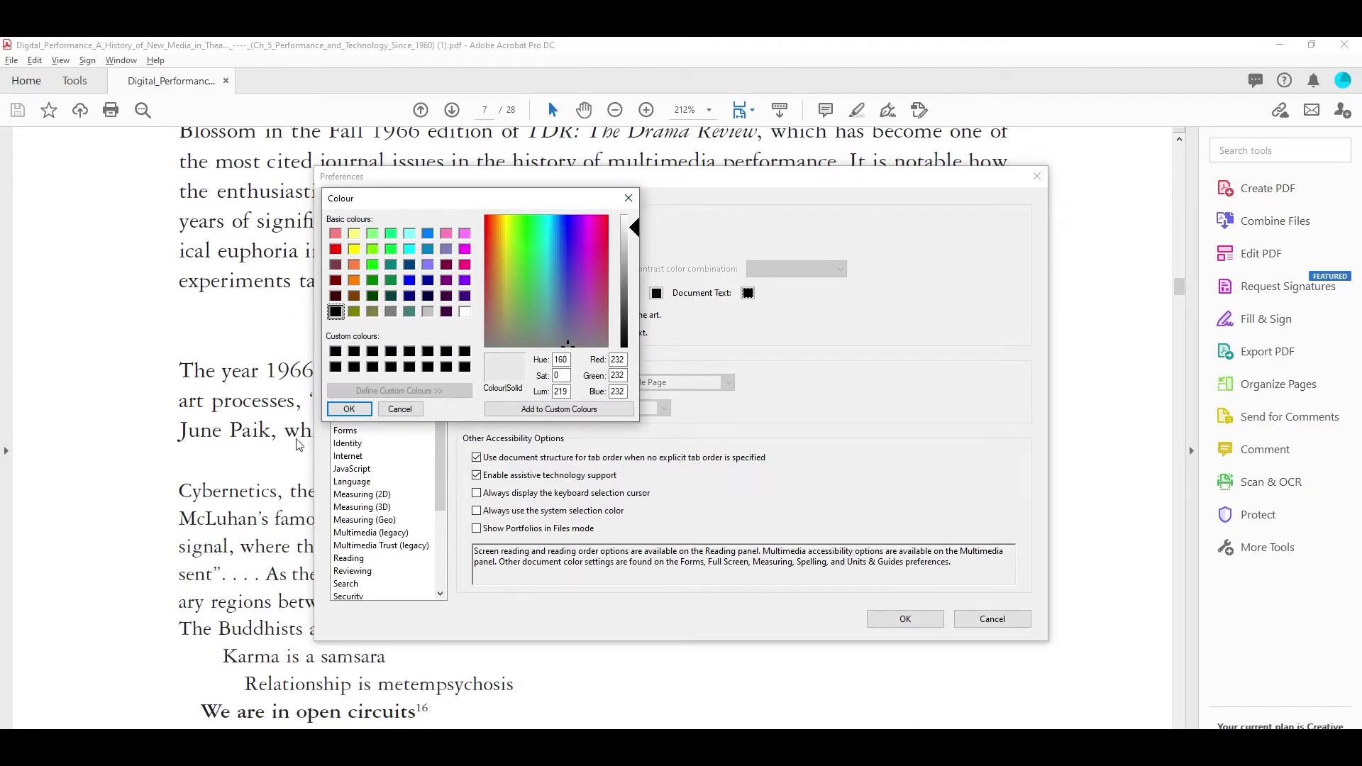
left_click(341, 413)
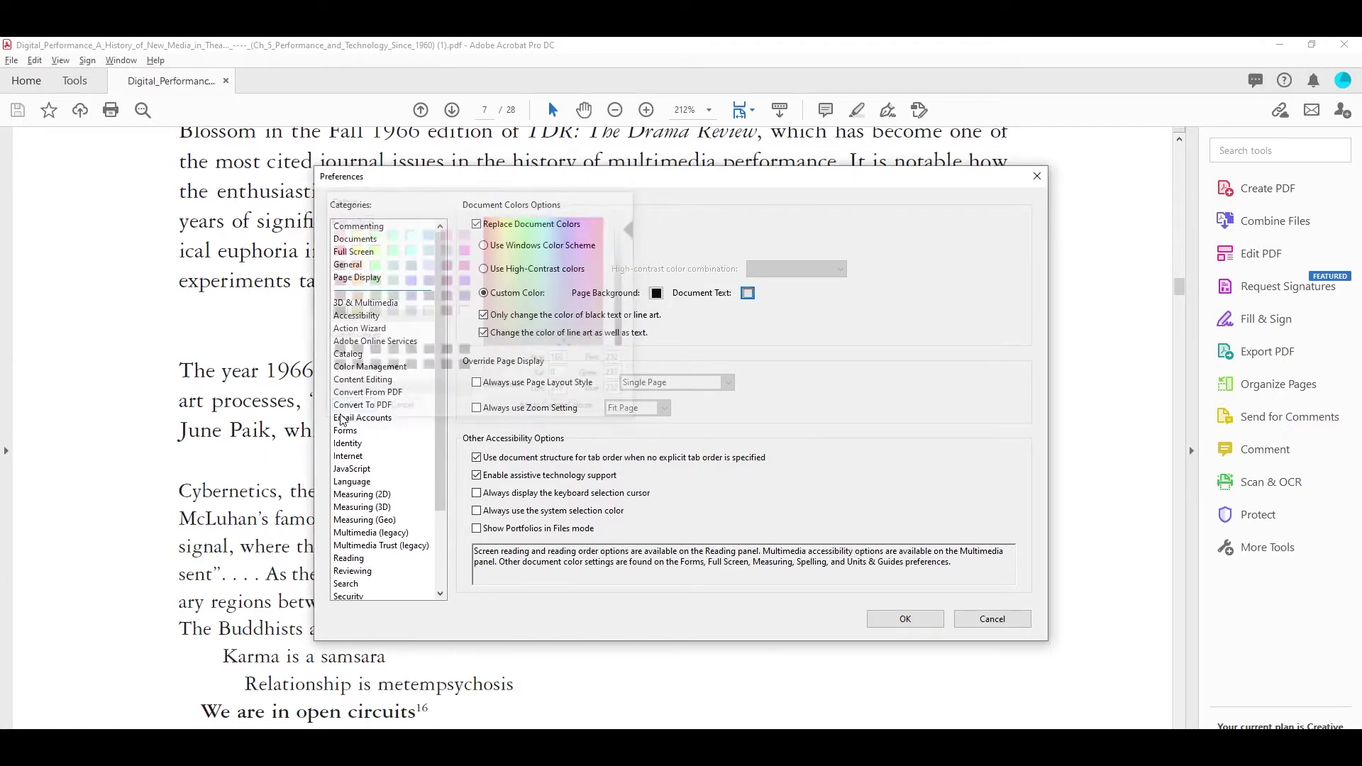
left_click(911, 629)
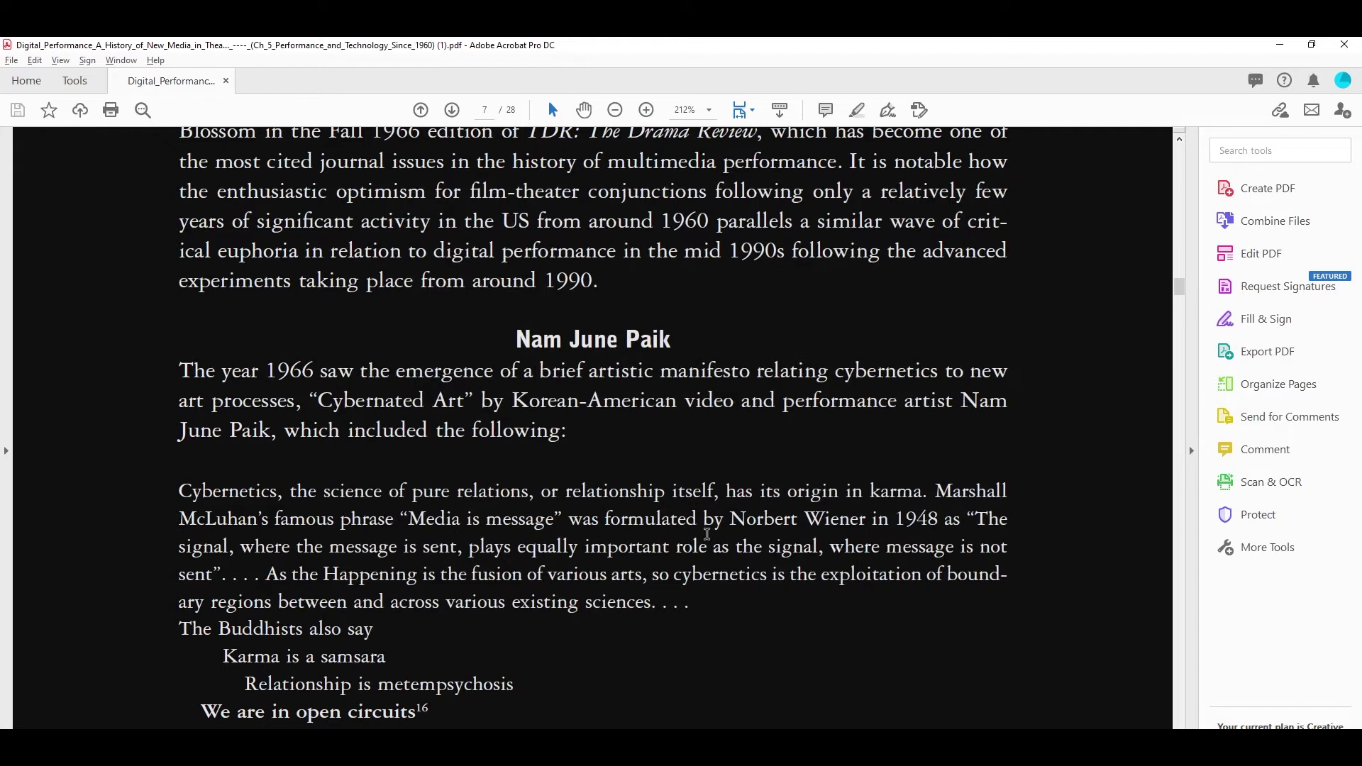
Step: Choose View > Display Theme > Dark Gray for Acrobat's interface
scroll(499, 403, "down", 6)
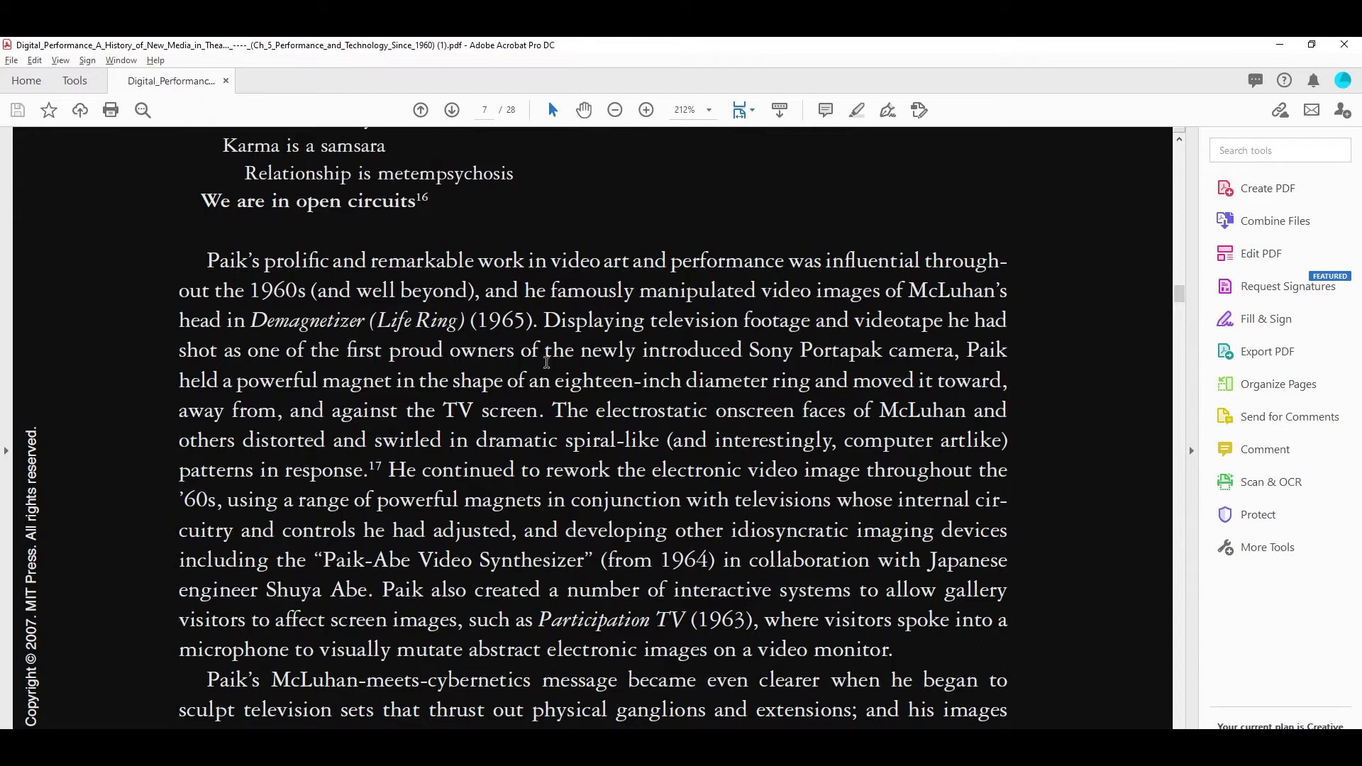
left_click(60, 61)
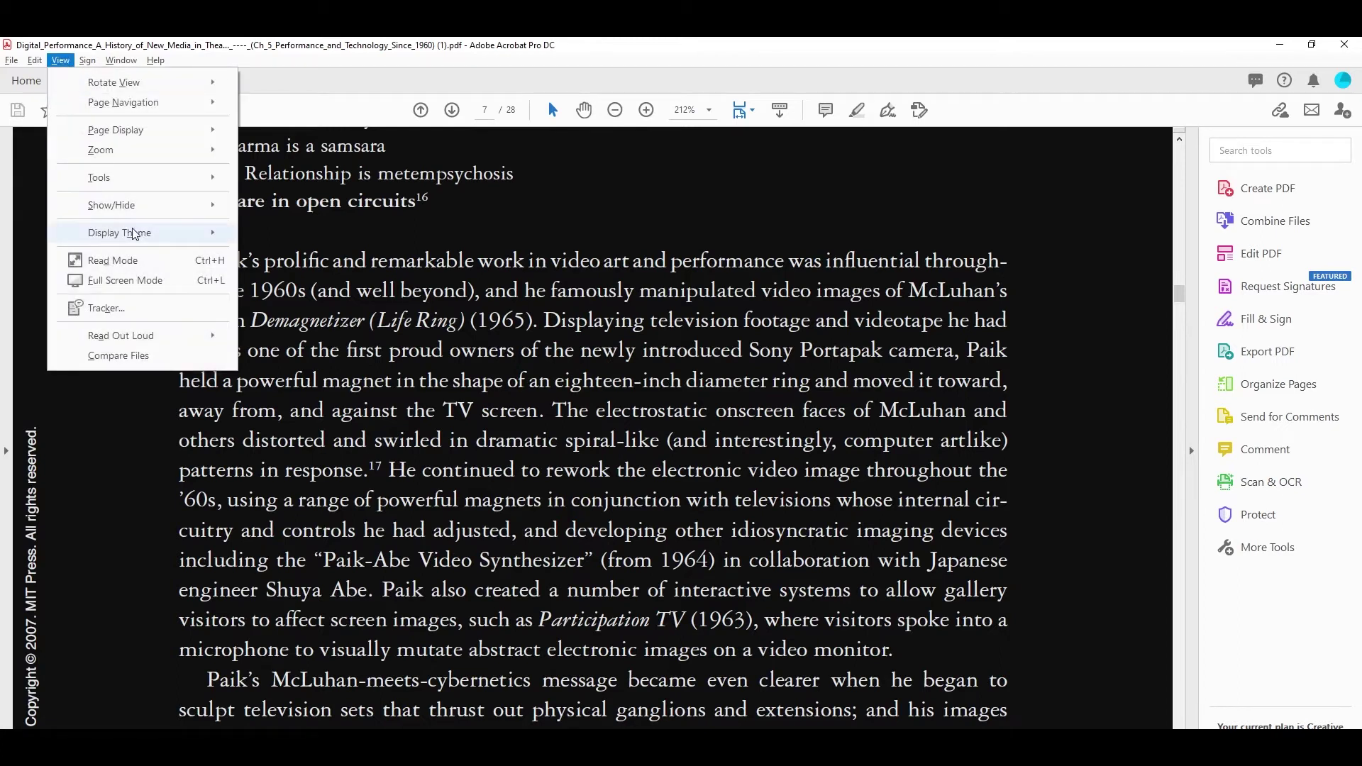
mouse_move(135, 236)
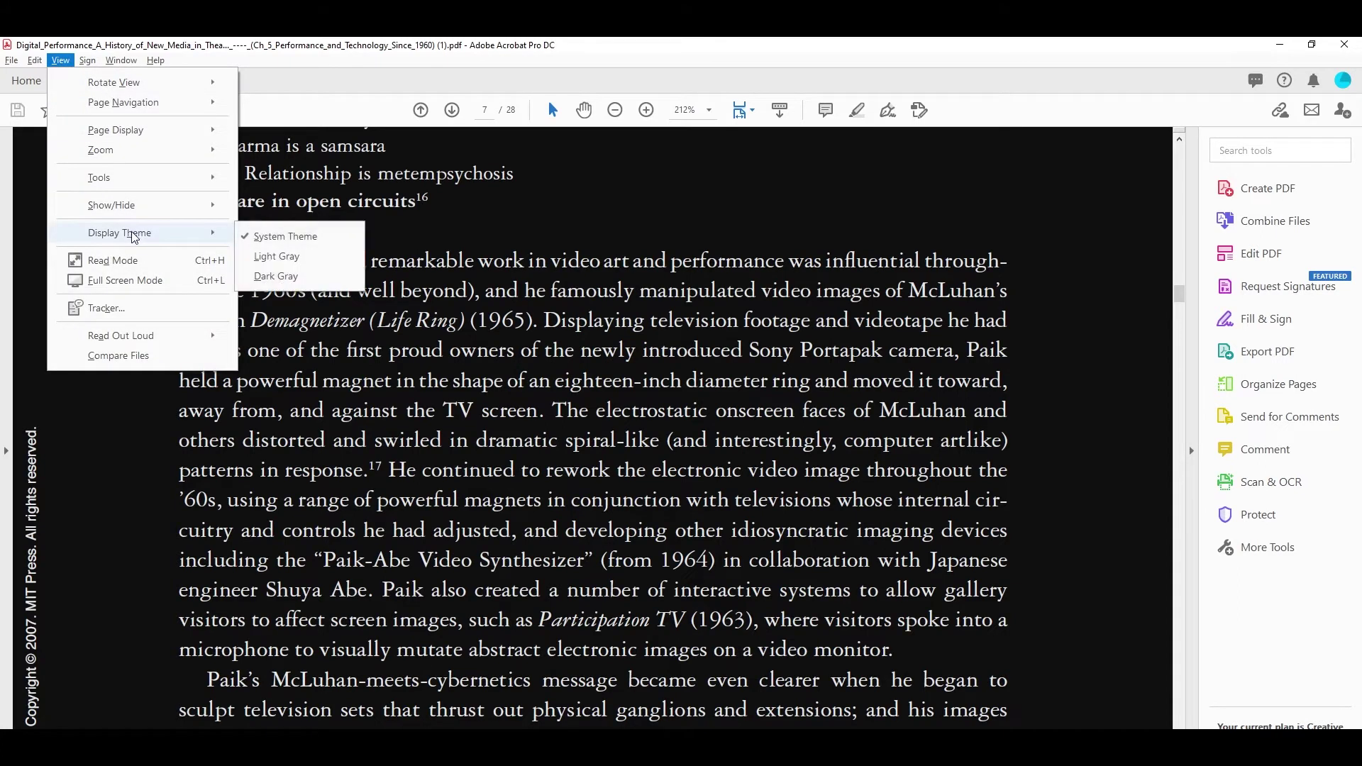
left_click(264, 276)
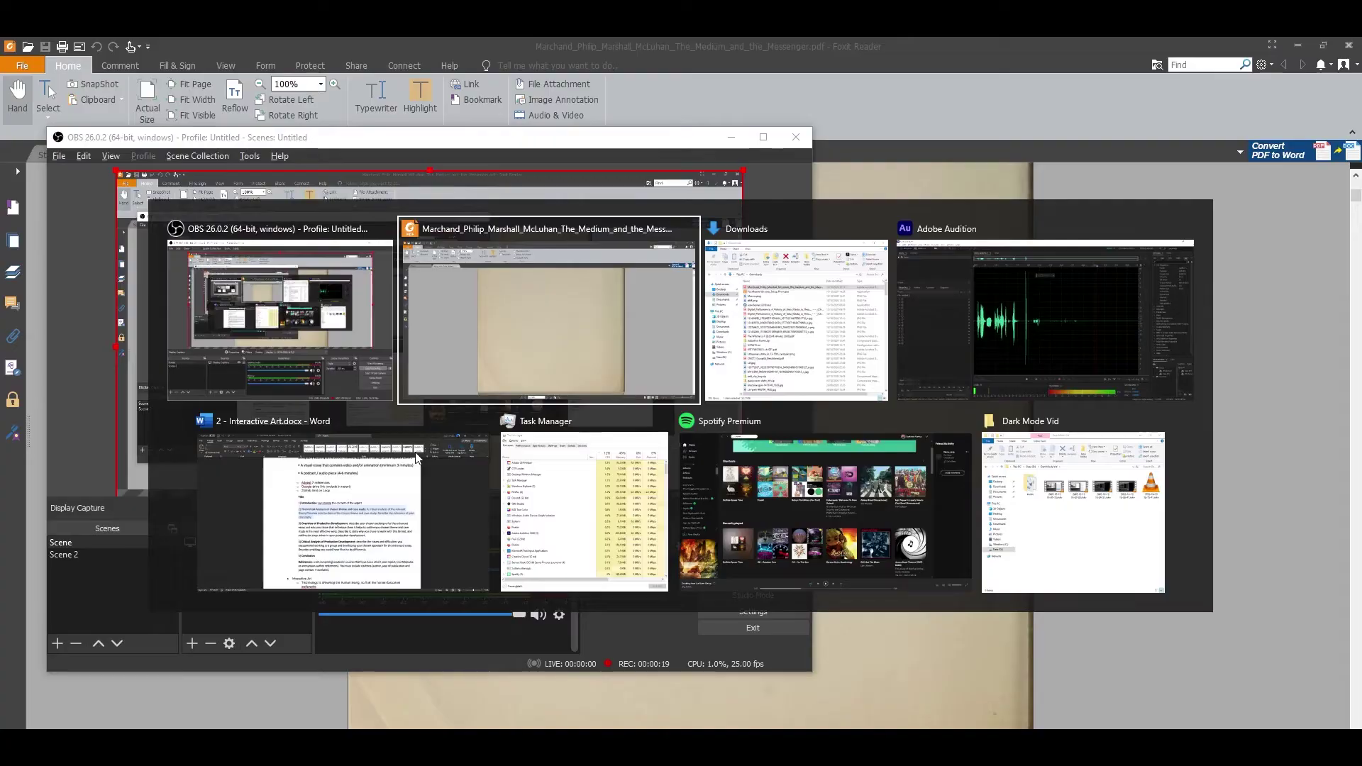
Step: Switch to Foxit Reader and scroll the biography down to chapter 1, Childhood on the Prairies
key("alt+Tab")
scroll(413, 456, "down", 15)
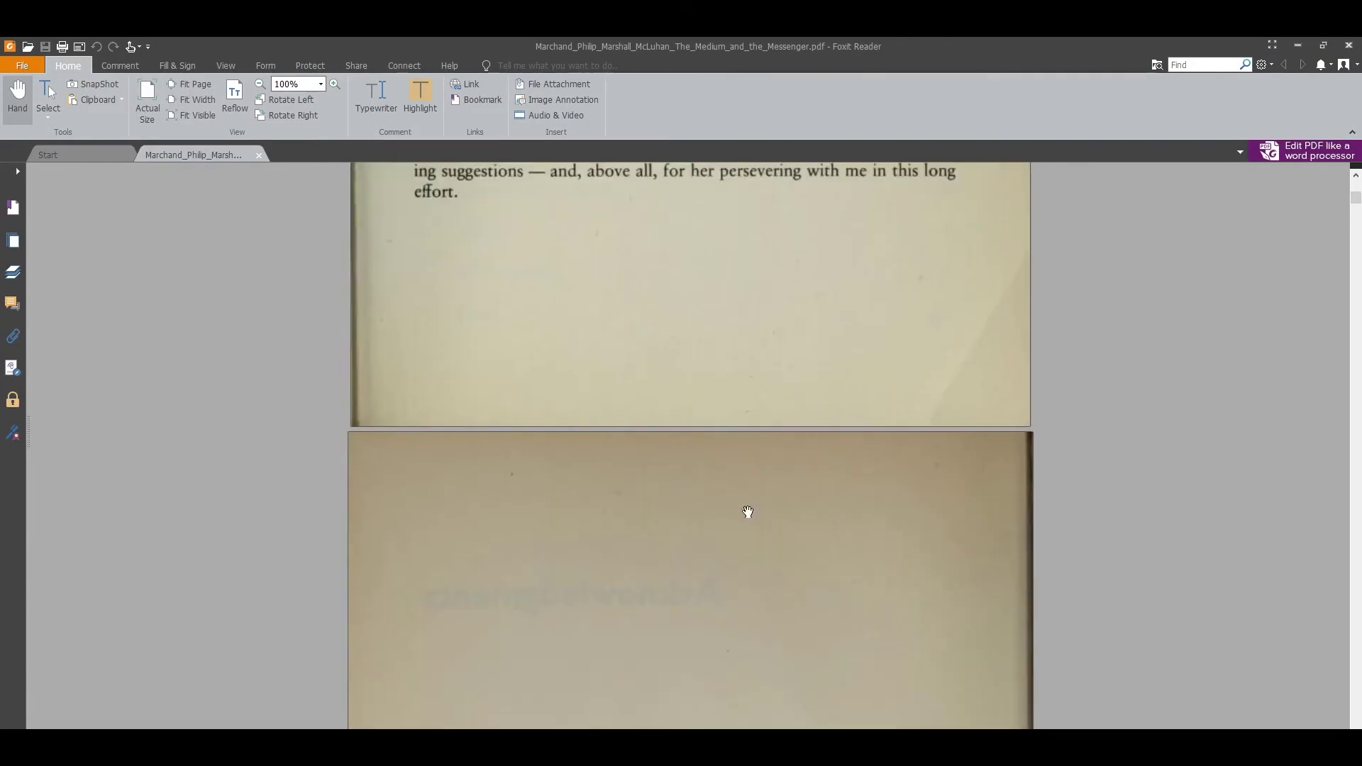
scroll(747, 512, "down", 5)
scroll(530, 484, "down", 5)
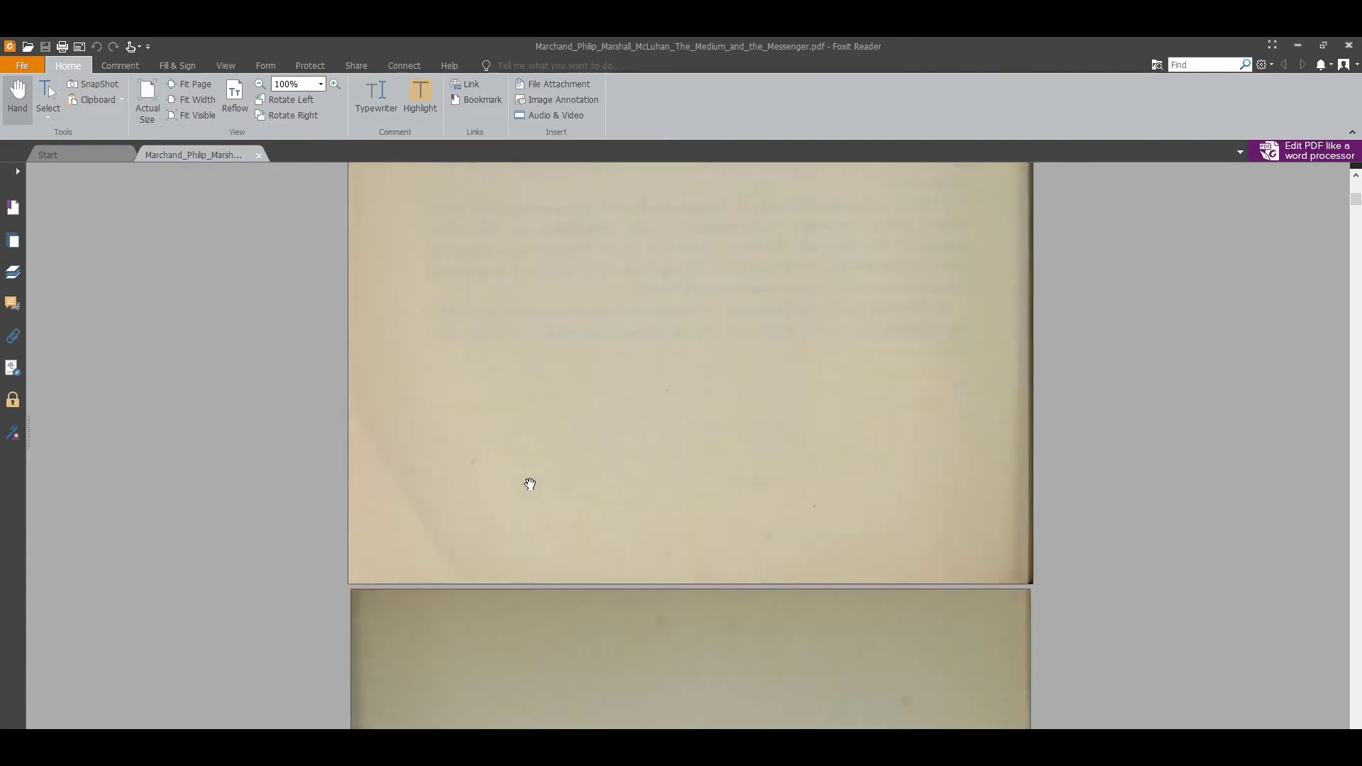
scroll(530, 484, "down", 15)
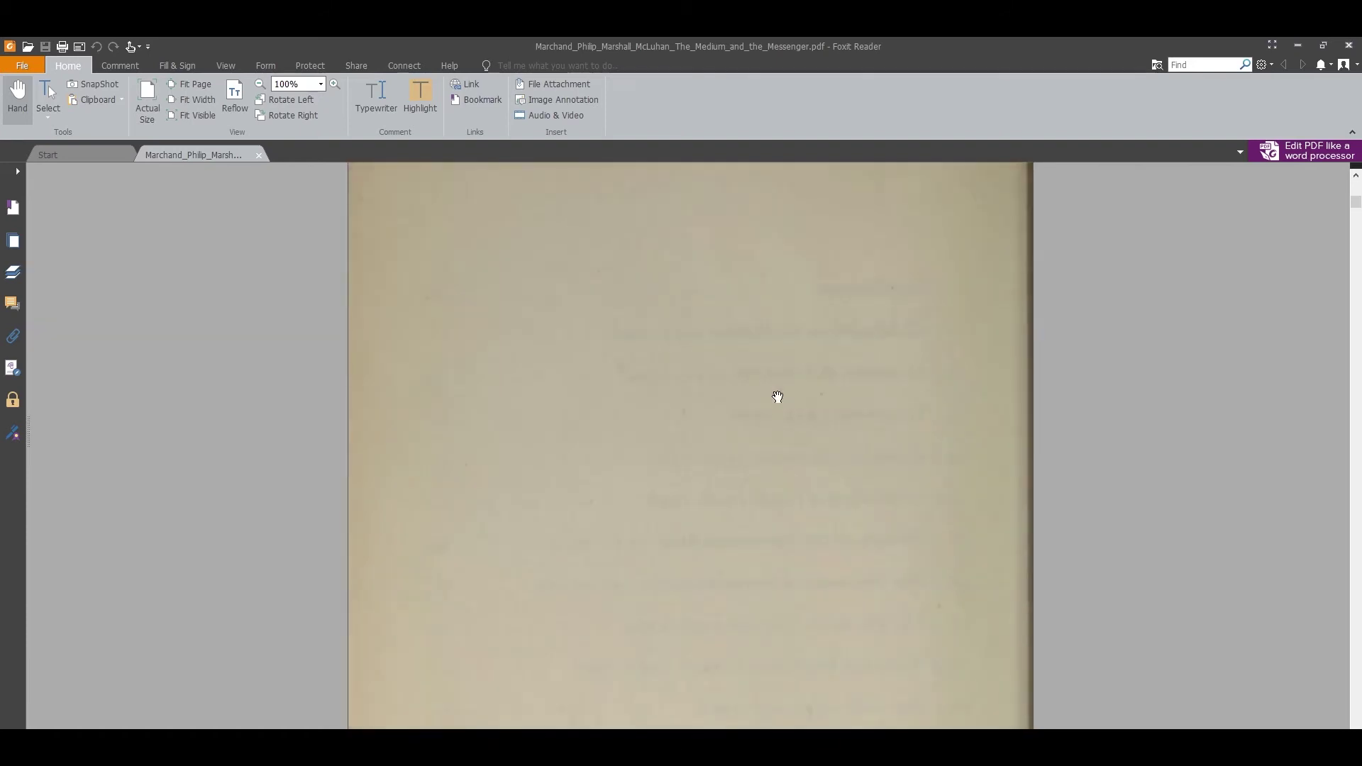
scroll(449, 377, "down", 10)
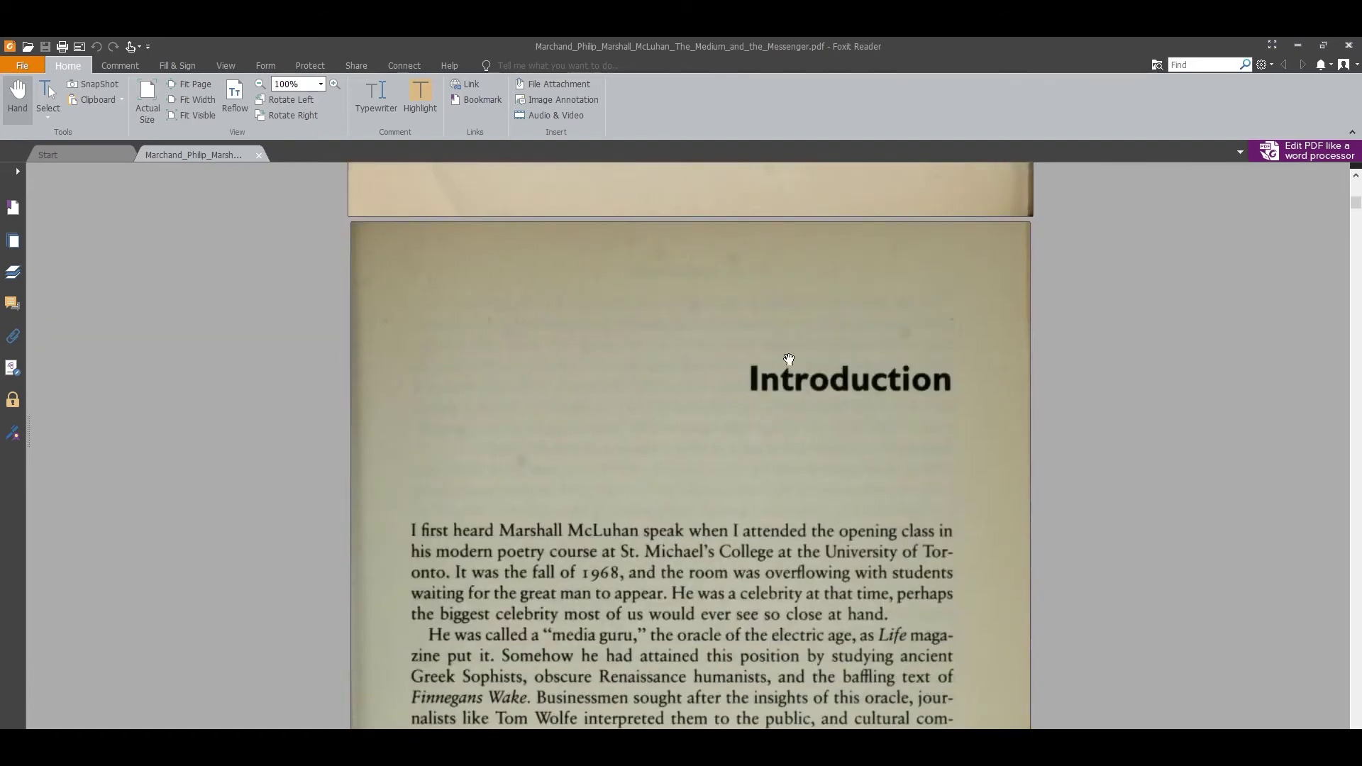
scroll(789, 359, "down", 10)
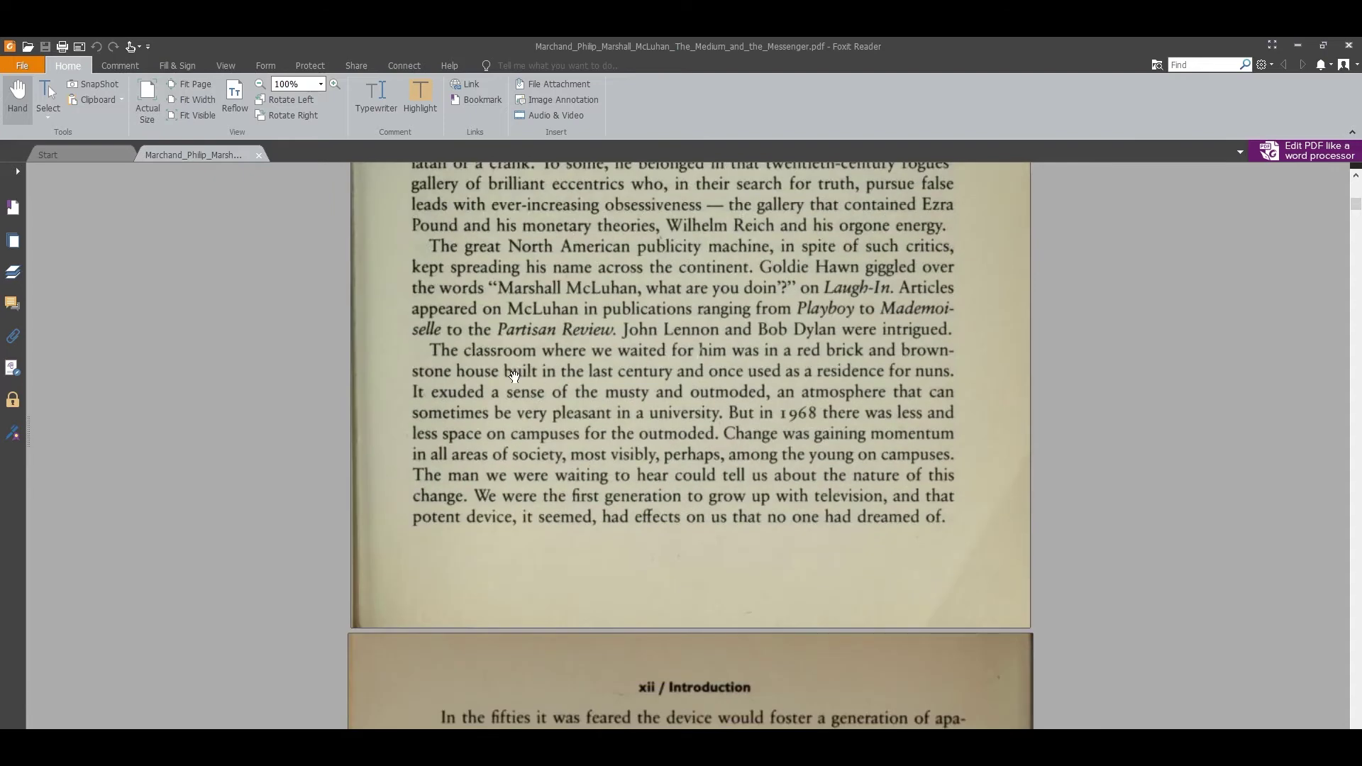
scroll(514, 376, "down", 10)
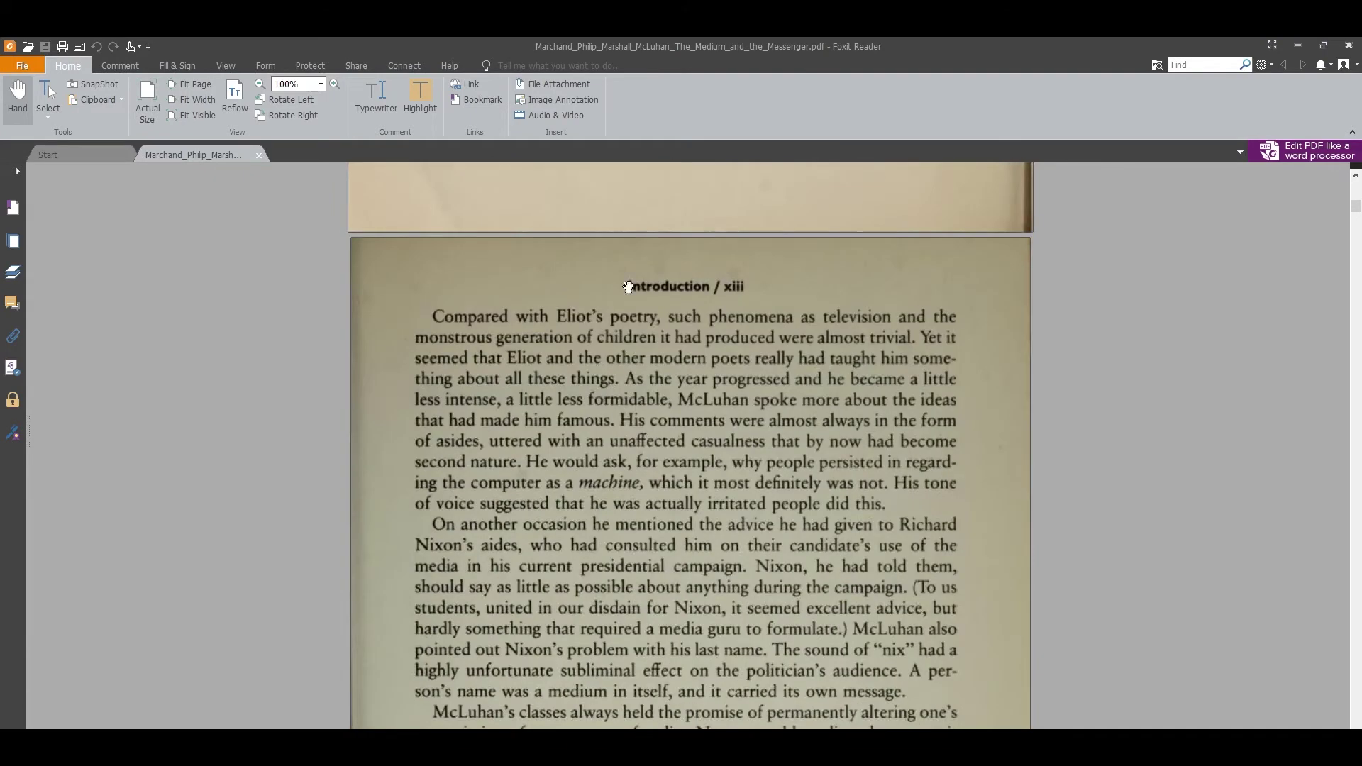
scroll(621, 427, "down", 3)
scroll(738, 463, "down", 10)
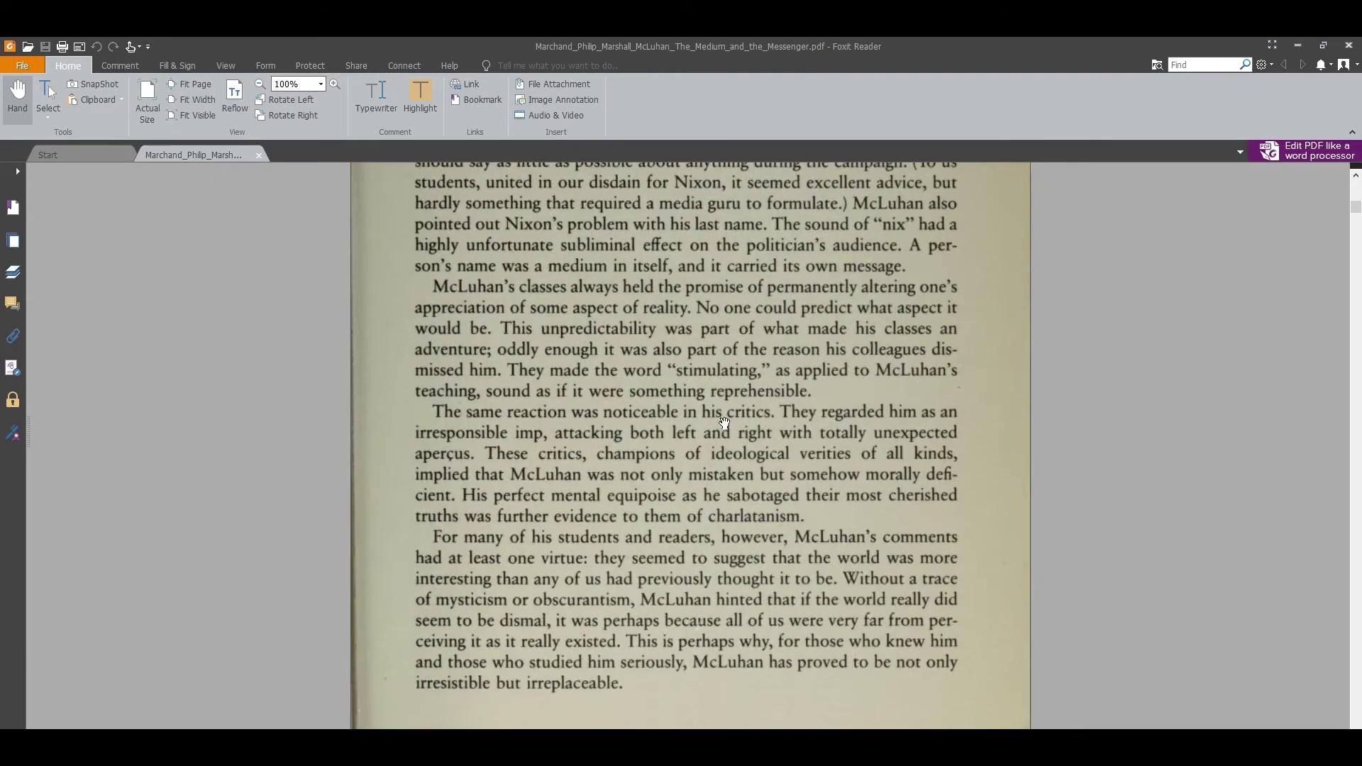
scroll(554, 344, "down", 12)
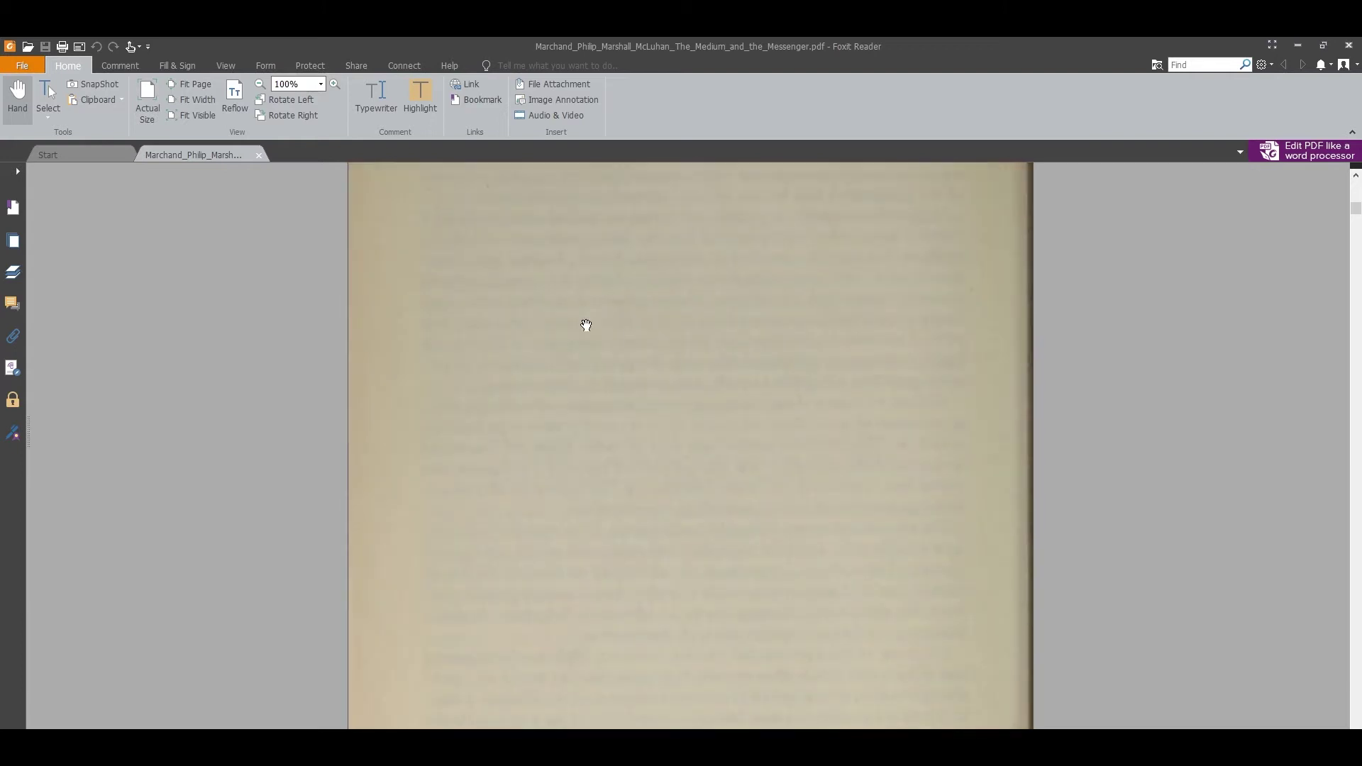
scroll(456, 263, "down", 10)
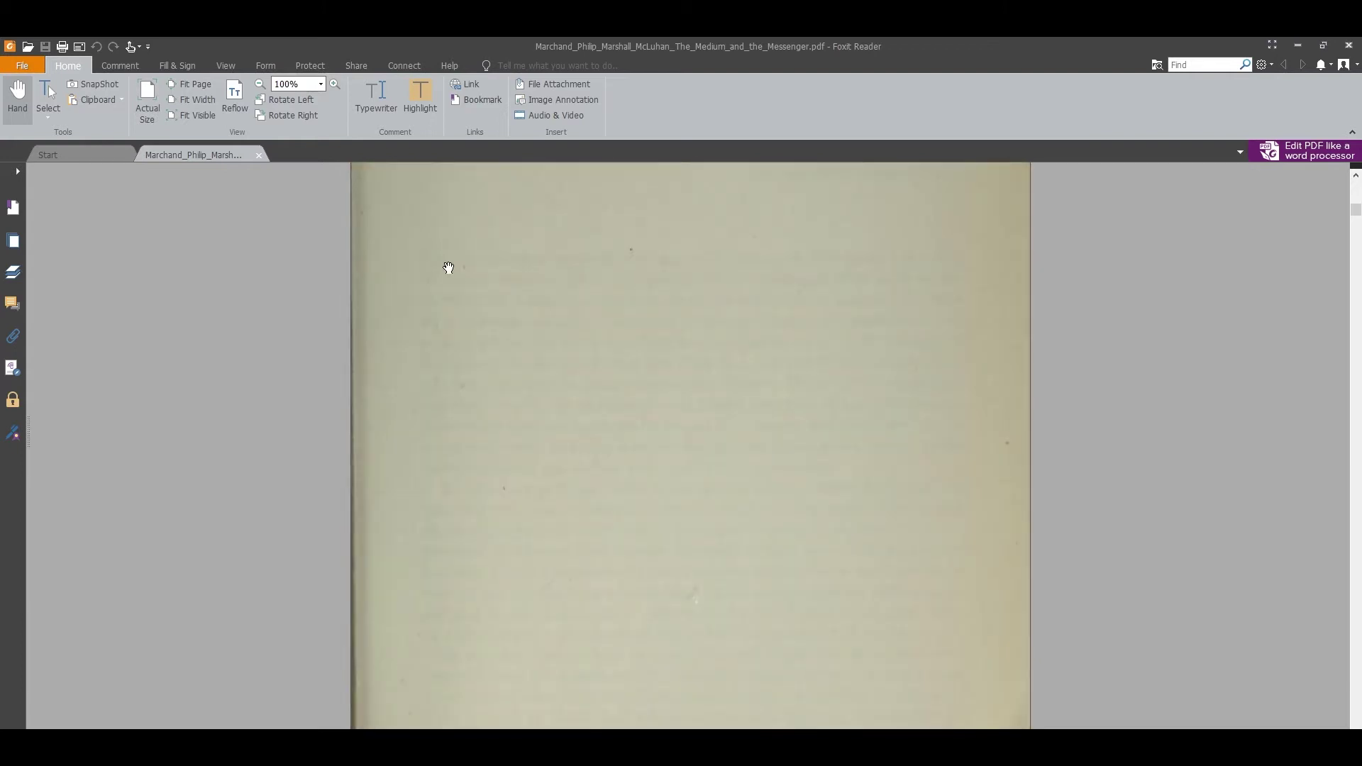
scroll(459, 263, "down", 12)
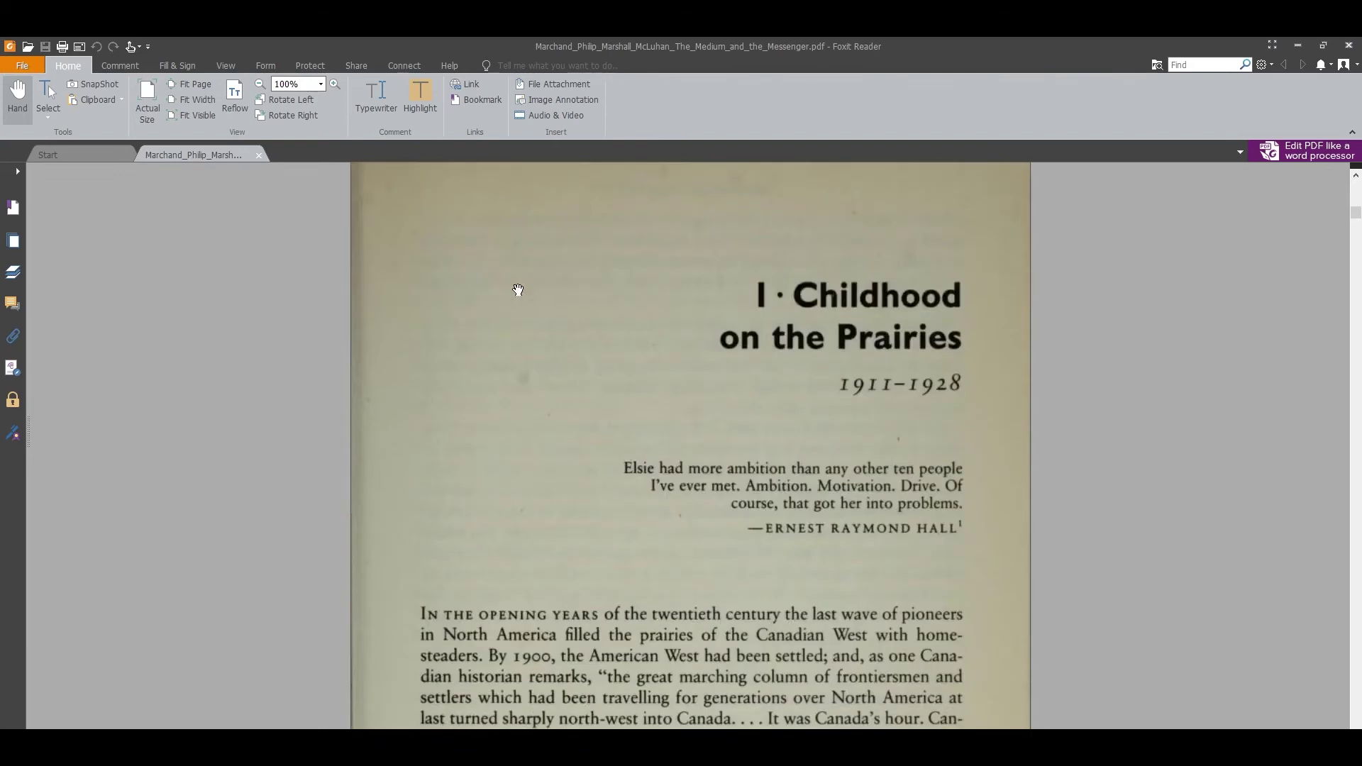
scroll(560, 308, "up", 3)
scroll(560, 308, "up", 10)
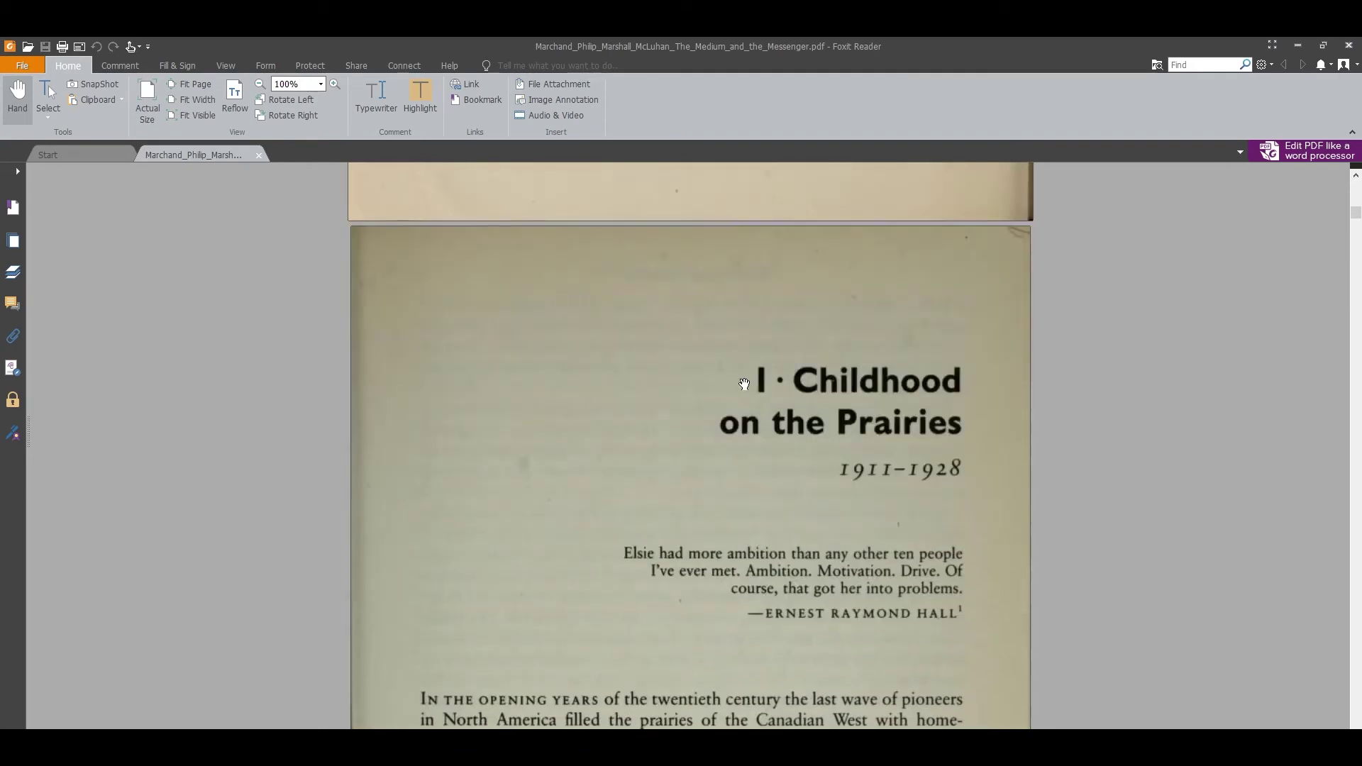
scroll(943, 475, "down", 15)
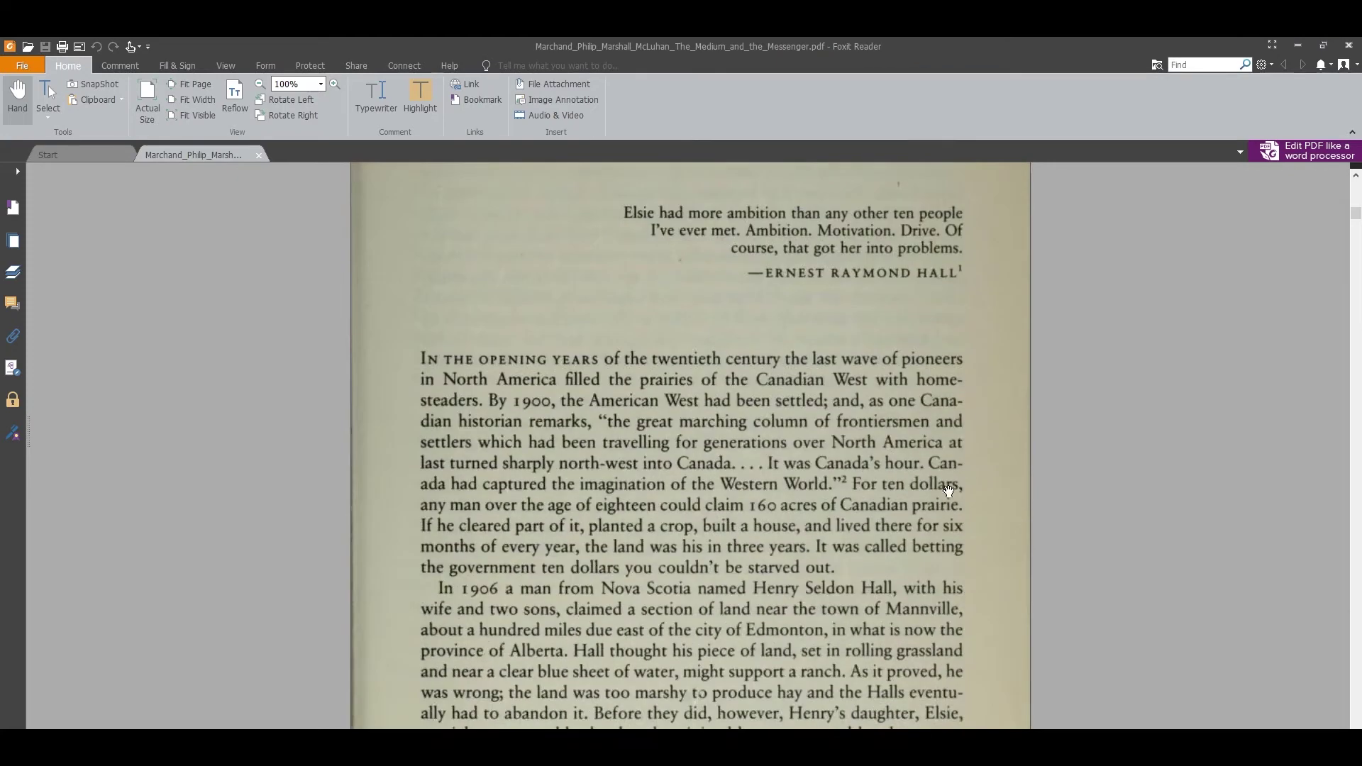
scroll(753, 385, "down", 20)
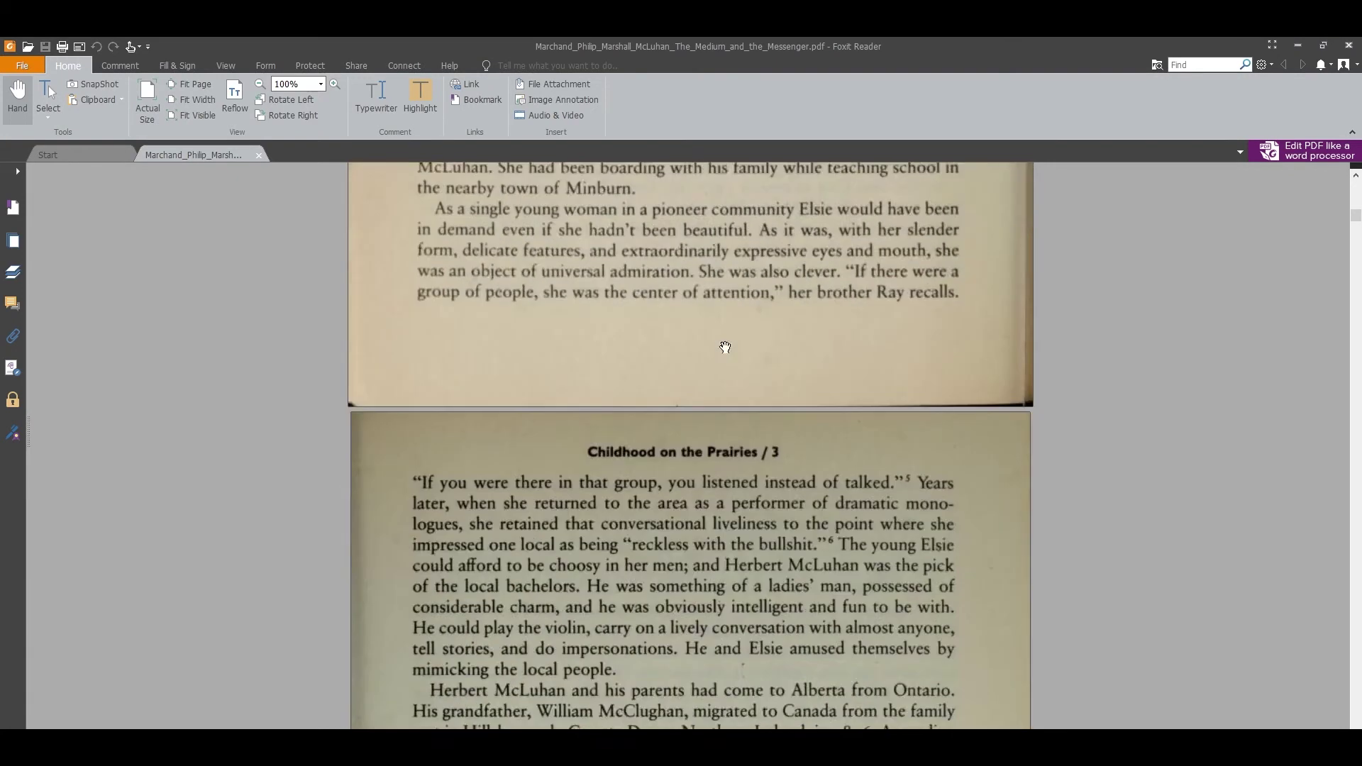